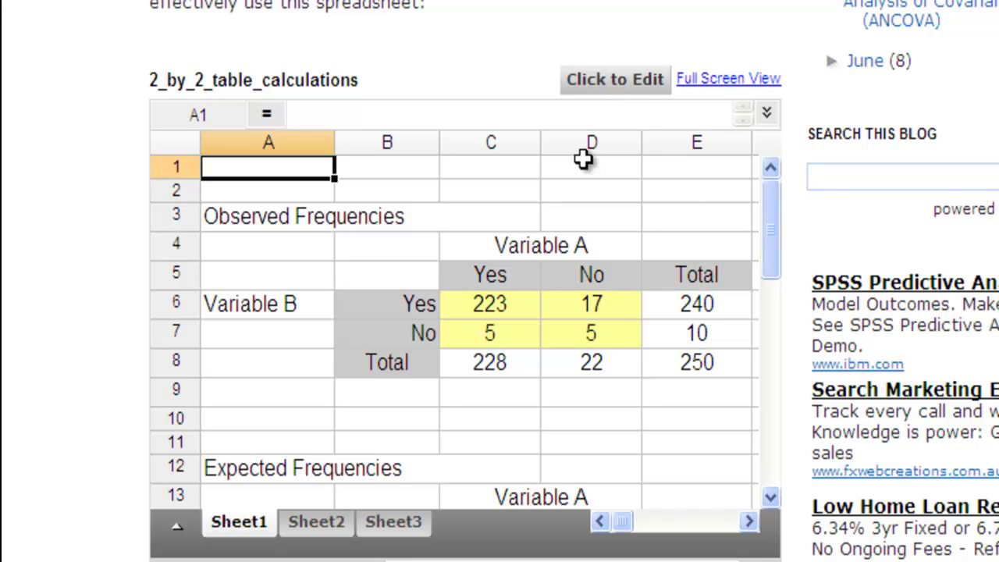
Step: Make the embedded 2_by_2_table_calculations spreadsheet editable and select cells in the observed frequencies table
{"action": "left_click", "coordinate": [612, 86]}
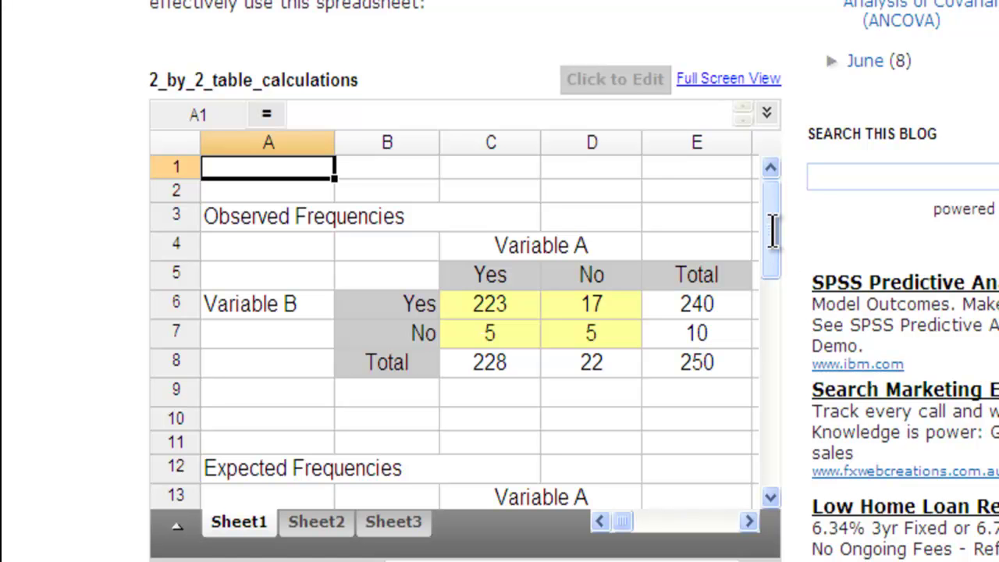
{"action": "left_click", "coordinate": [515, 307]}
{"action": "left_click", "coordinate": [575, 341]}
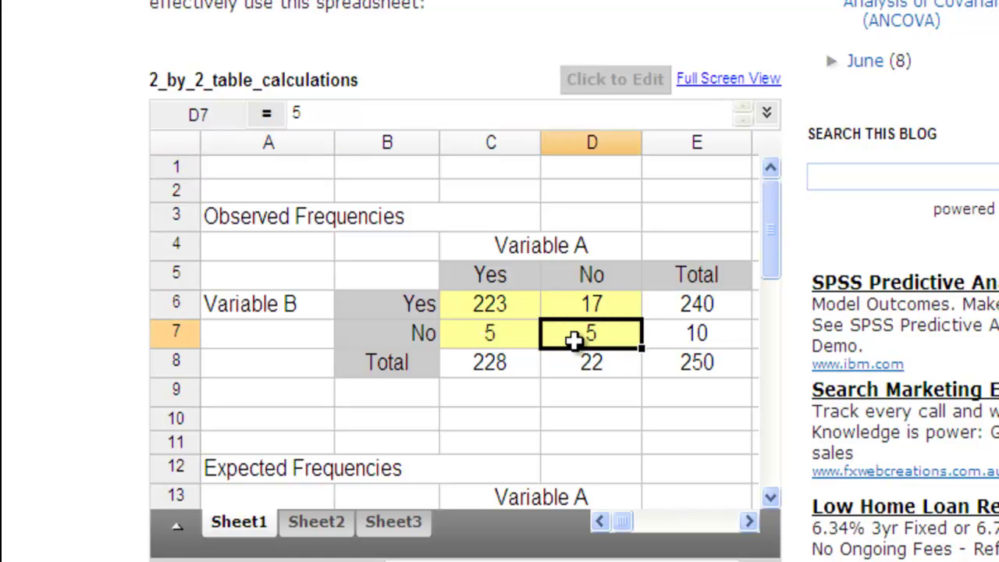
{"action": "left_click", "coordinate": [505, 334]}
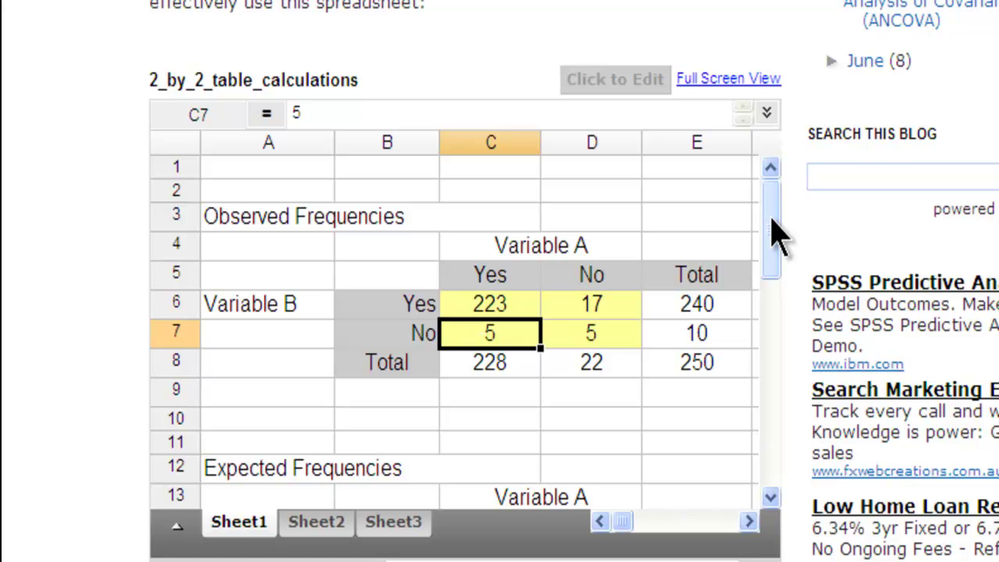
Step: Review the four yellow observed frequency cells, C6, D6, D7 and C7, where the 2 by 2 data are entered
{"action": "left_click", "coordinate": [486, 302]}
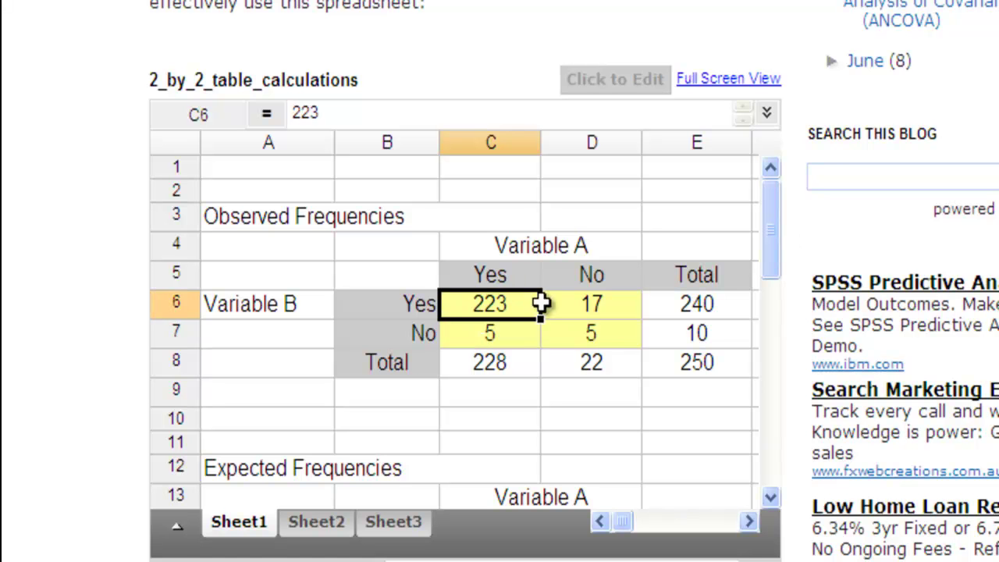
{"action": "left_click", "coordinate": [564, 304]}
{"action": "left_click", "coordinate": [575, 332]}
{"action": "left_click", "coordinate": [486, 337]}
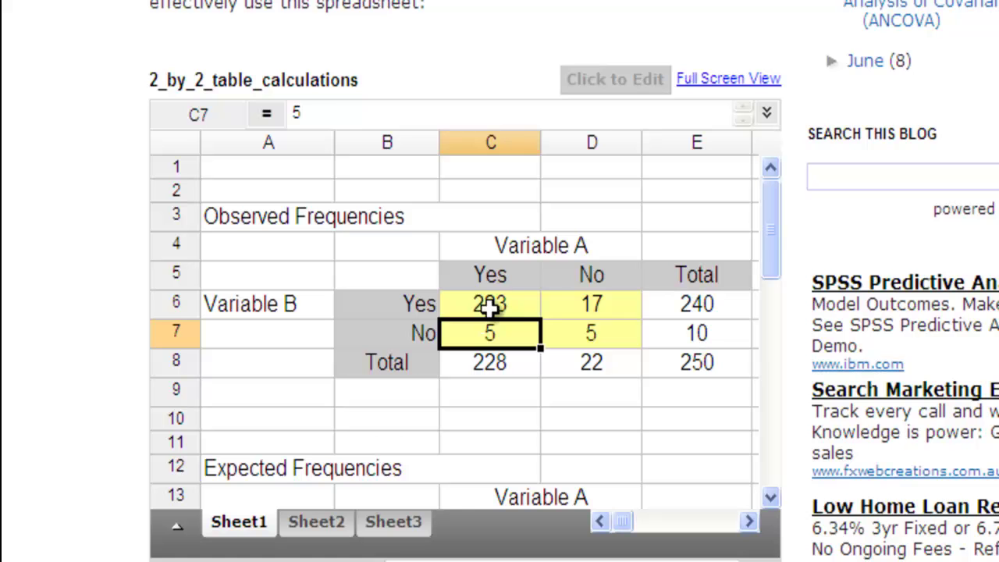
{"action": "left_click", "coordinate": [506, 306]}
{"action": "left_click", "coordinate": [574, 314]}
{"action": "left_click", "coordinate": [580, 337]}
{"action": "left_click", "coordinate": [515, 336]}
{"action": "left_click", "coordinate": [507, 301]}
{"action": "left_click", "coordinate": [578, 304]}
{"action": "left_click", "coordinate": [586, 337]}
{"action": "left_click", "coordinate": [499, 336]}
{"action": "left_click", "coordinate": [511, 304]}
{"action": "left_click", "coordinate": [570, 304]}
{"action": "left_click", "coordinate": [577, 337]}
{"action": "left_click", "coordinate": [512, 336]}
Step: Examine the Expected Frequencies table and its four calculated cells, C15 to D16
{"action": "left_click_drag", "start_coordinate": [769, 227], "coordinate": [784, 289]}
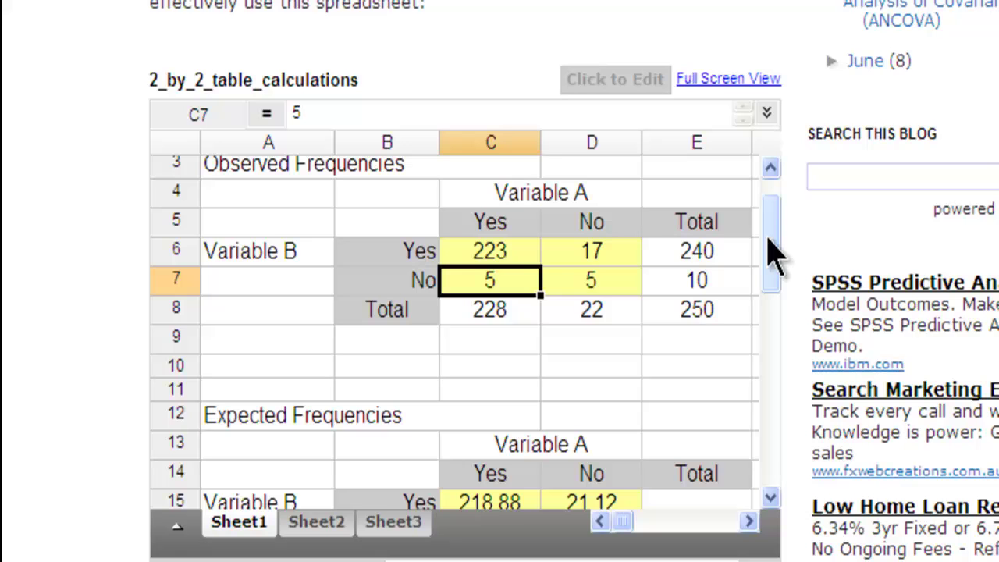
{"action": "left_click_drag", "start_coordinate": [771, 253], "coordinate": [770, 320]}
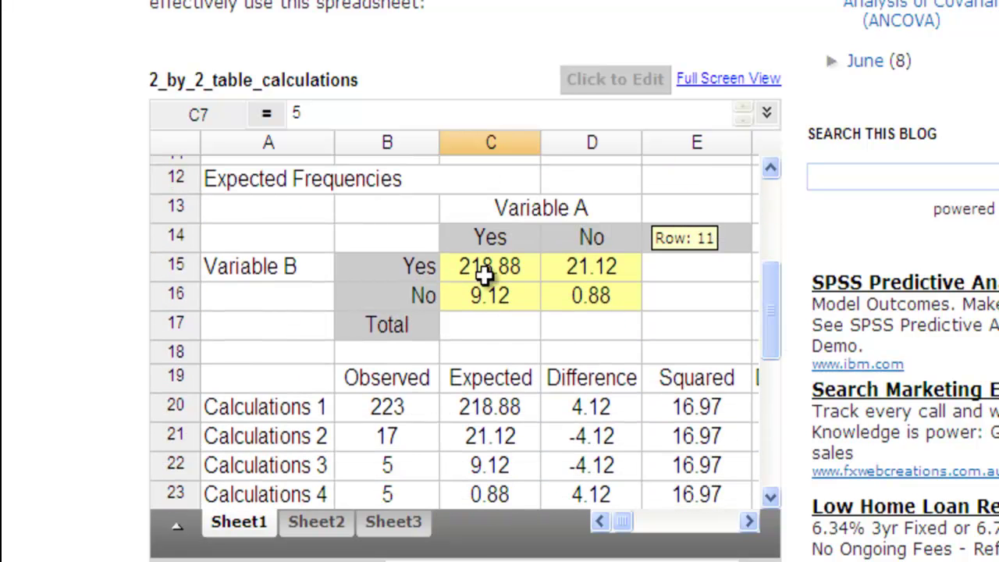
{"action": "left_click", "coordinate": [358, 182]}
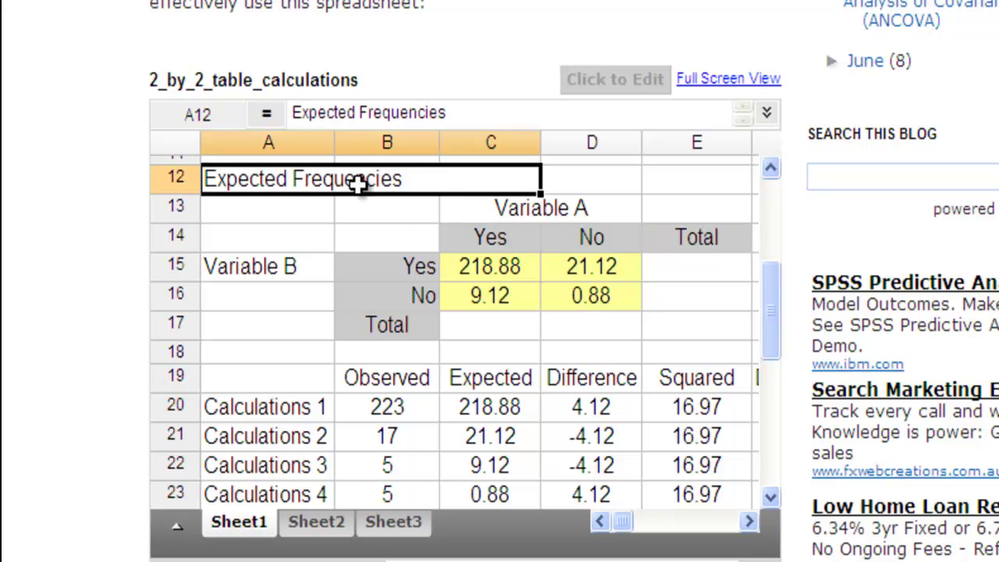
{"action": "left_click", "coordinate": [494, 275]}
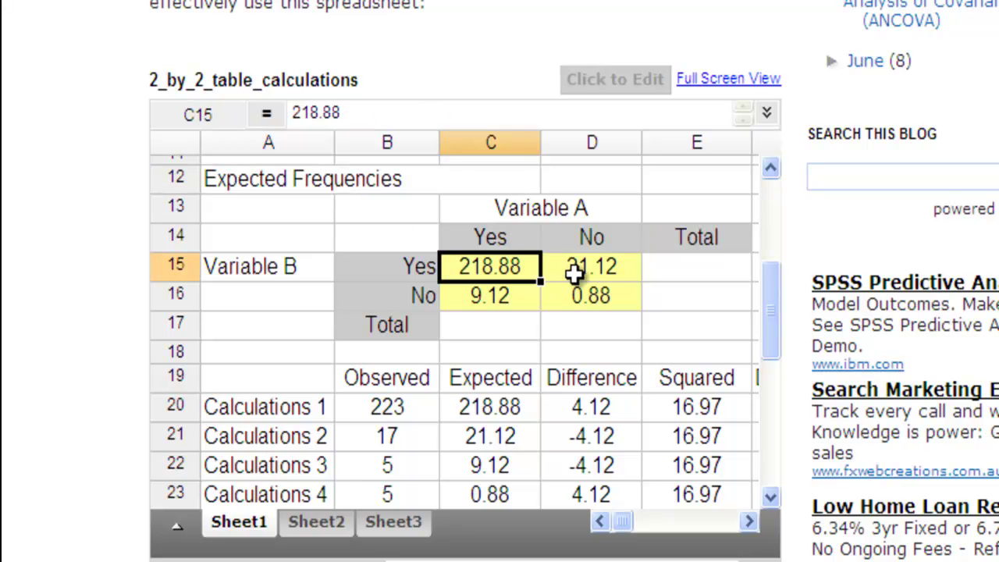
{"action": "left_click", "coordinate": [574, 272]}
{"action": "left_click", "coordinate": [513, 292]}
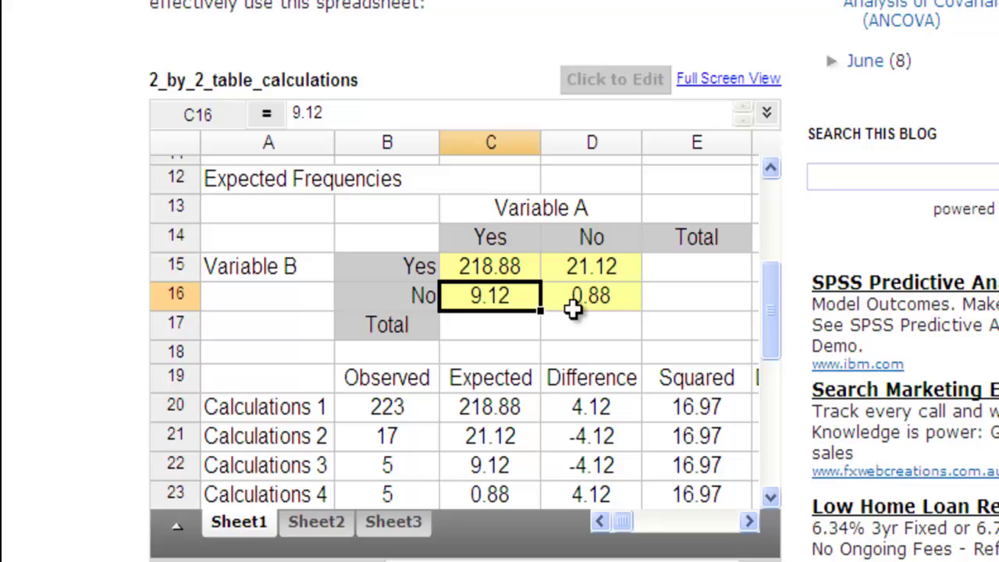
{"action": "left_click", "coordinate": [575, 311]}
Step: Examine the Calculations 1 row across Observed, Expected, Difference, Squared and Div. by Exp., including the divided values below it
{"action": "left_click_drag", "start_coordinate": [773, 324], "coordinate": [772, 345]}
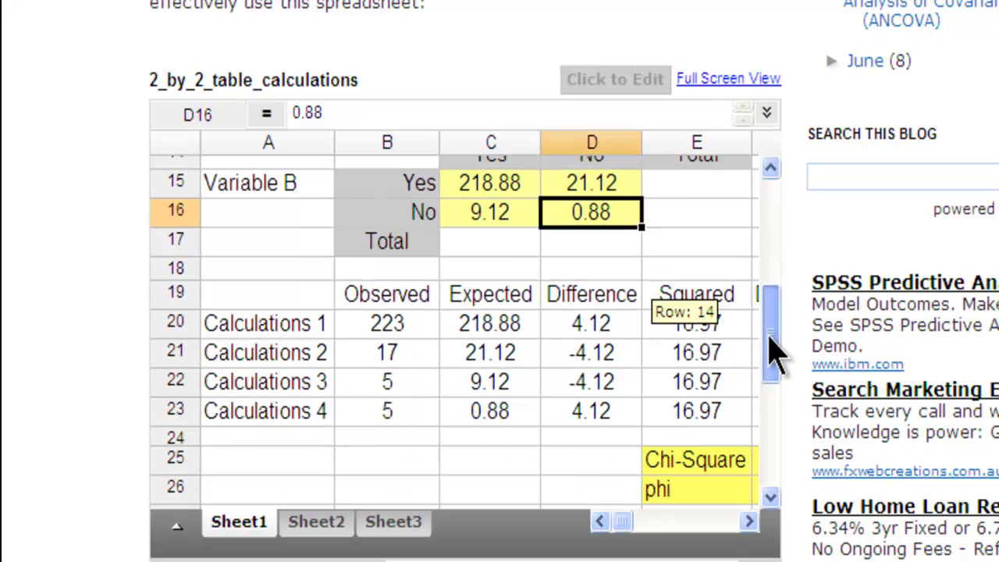
{"action": "left_click", "coordinate": [371, 332]}
{"action": "left_click", "coordinate": [464, 331]}
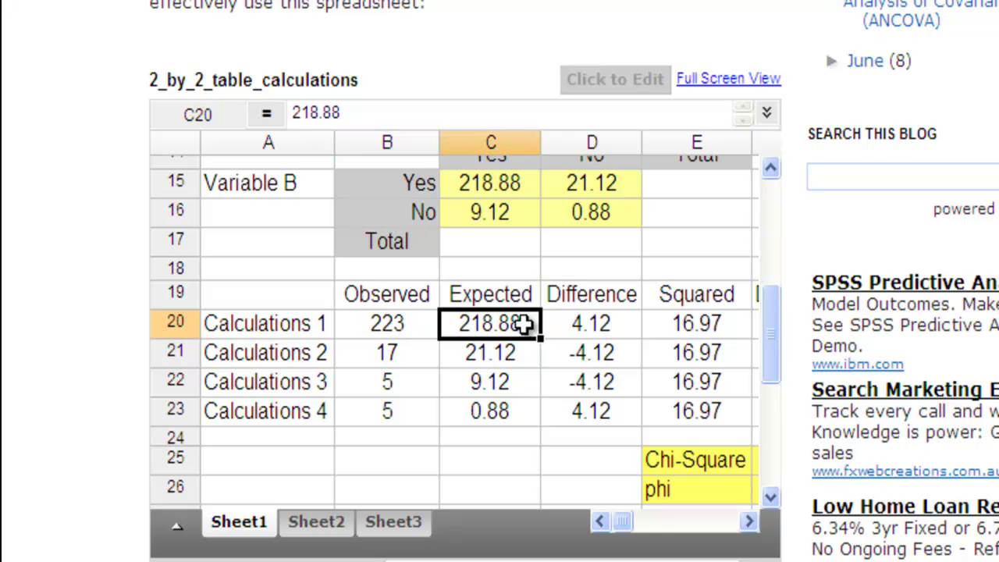
{"action": "left_click", "coordinate": [575, 331]}
{"action": "left_click", "coordinate": [673, 328]}
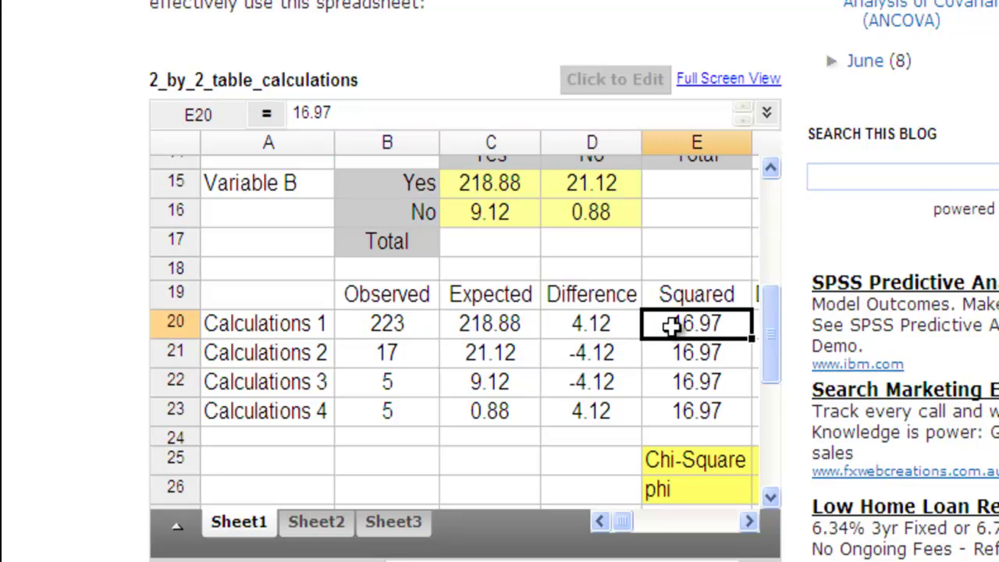
{"action": "left_click", "coordinate": [750, 522]}
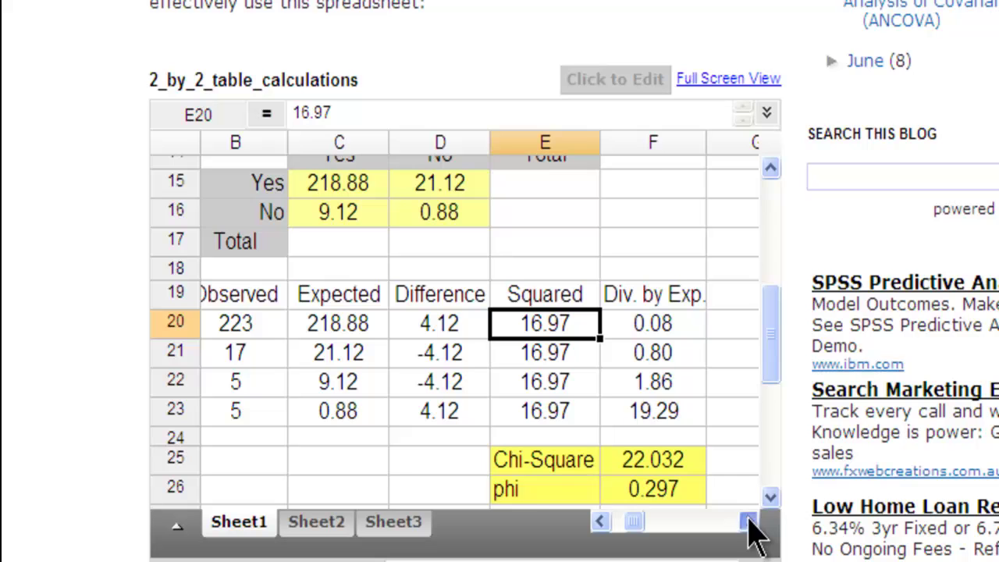
{"action": "left_click", "coordinate": [750, 521]}
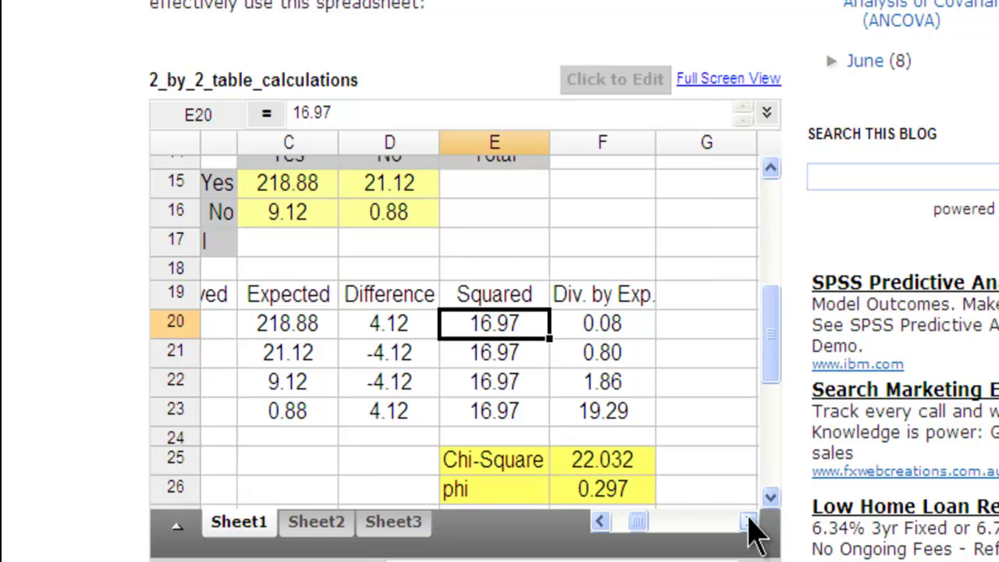
{"action": "left_click", "coordinate": [609, 331]}
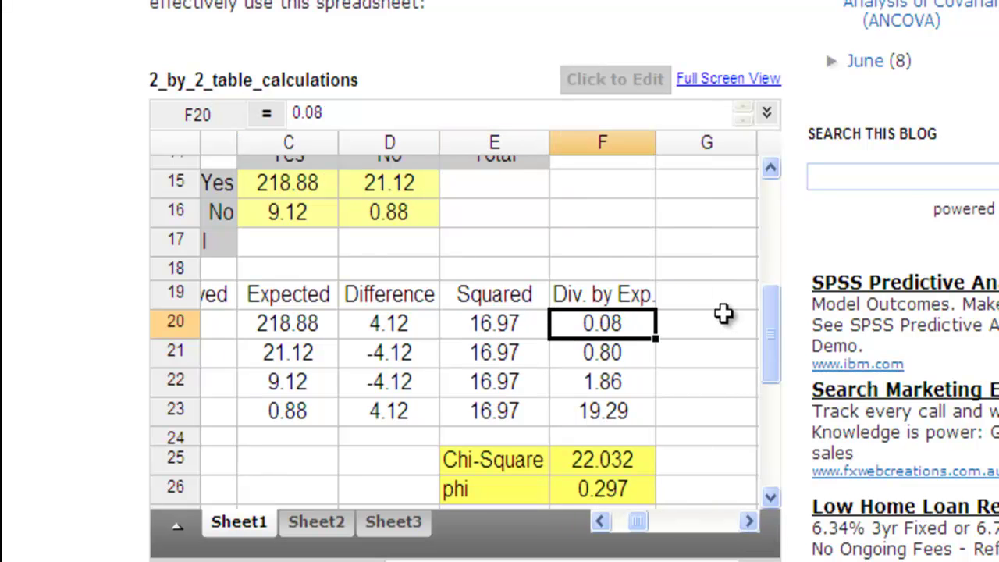
{"action": "key", "text": "Down"}
{"action": "key", "text": "Down"}
{"action": "key", "text": "Up"}
{"action": "key", "text": "Up"}
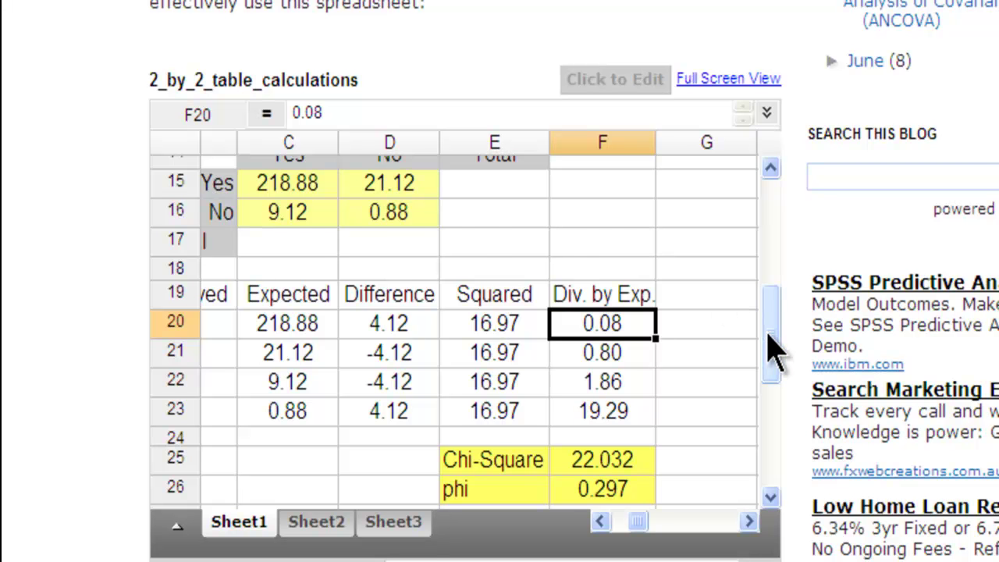
Step: Check the Chi-Square and phi results below the calculation rows
{"action": "left_click_drag", "start_coordinate": [769, 337], "coordinate": [770, 376]}
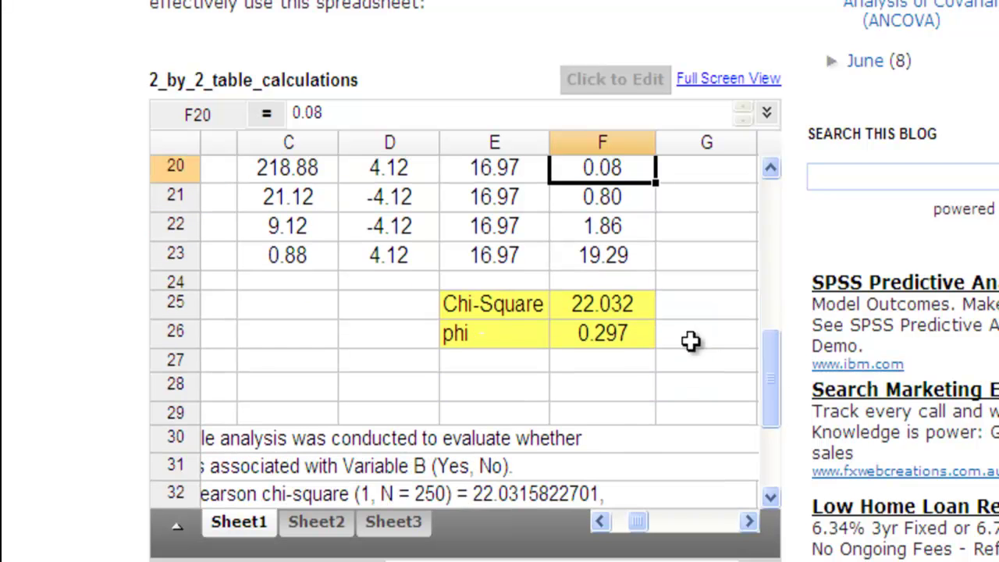
{"action": "left_click", "coordinate": [607, 304]}
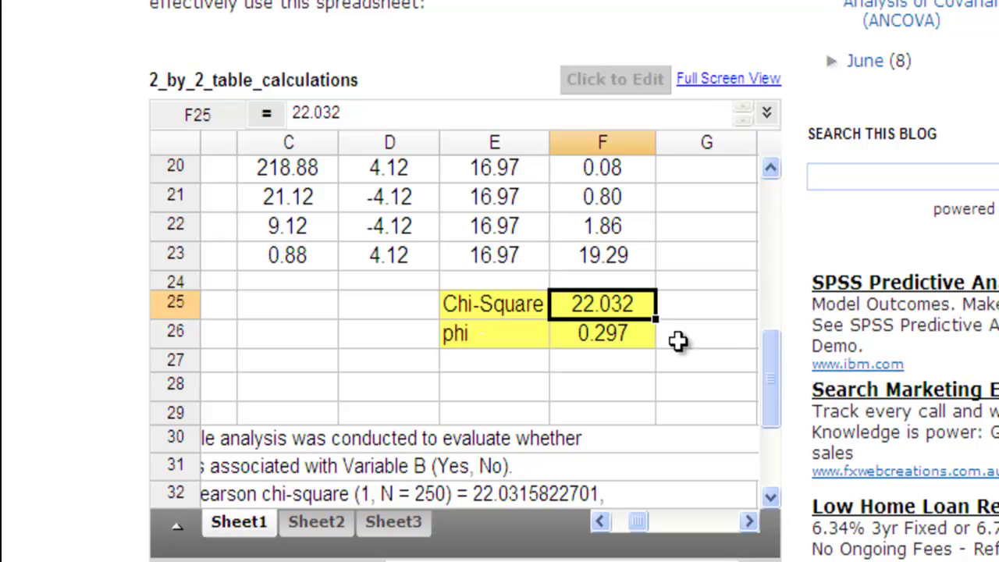
{"action": "left_click", "coordinate": [628, 335]}
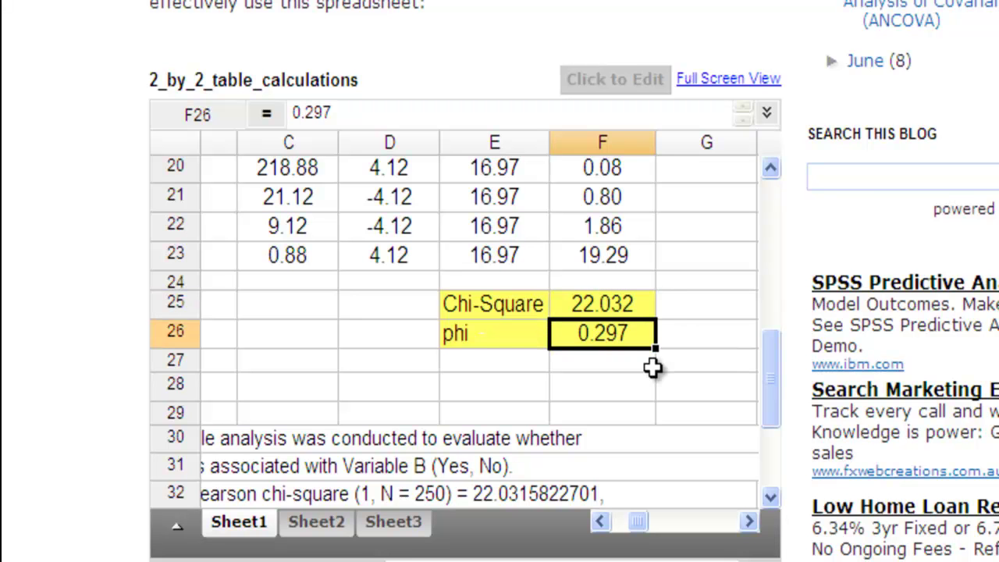
{"action": "left_click", "coordinate": [504, 337]}
{"action": "left_click", "coordinate": [595, 337]}
Step: Read the Write-Up section that reports the contingency table analysis, starting from its first two lines
{"action": "left_click_drag", "start_coordinate": [769, 375], "coordinate": [773, 422]}
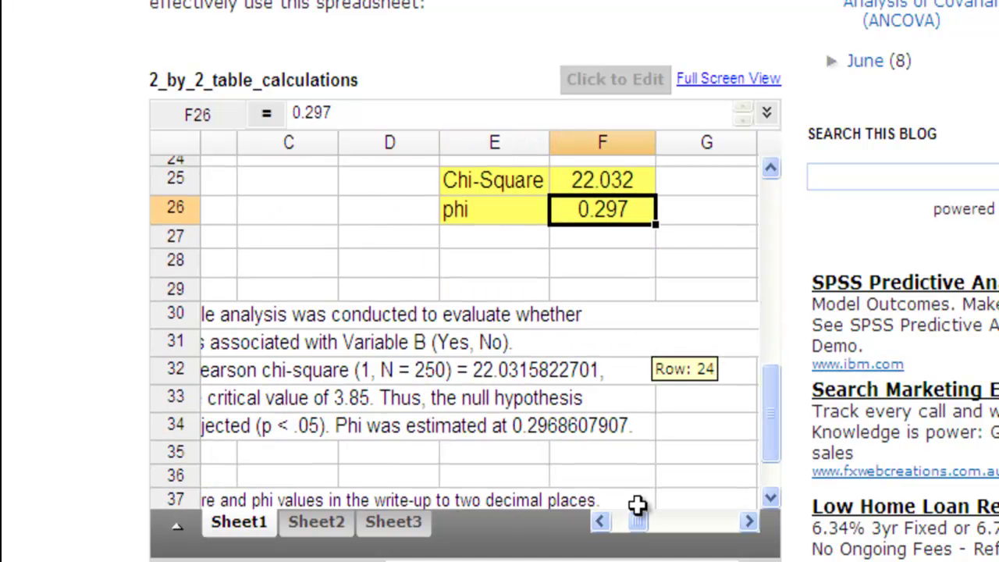
{"action": "left_click", "coordinate": [601, 525]}
{"action": "left_click", "coordinate": [601, 525]}
{"action": "left_click", "coordinate": [600, 521]}
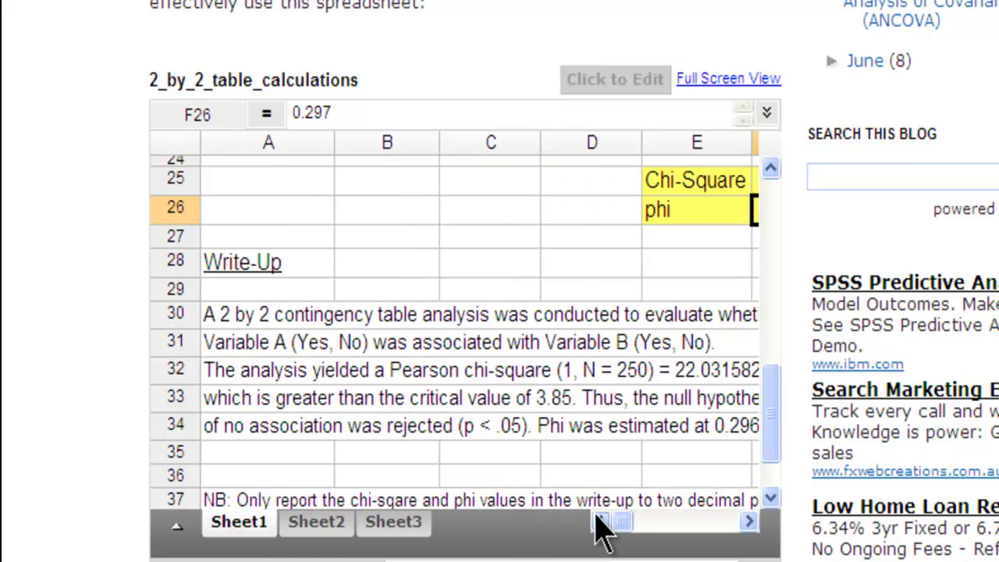
{"action": "left_click", "coordinate": [226, 322]}
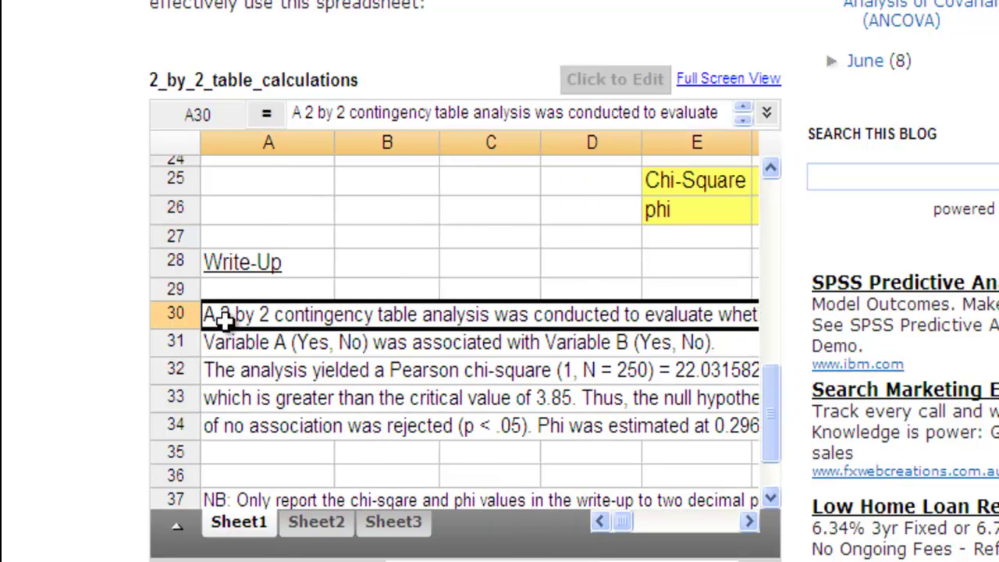
{"action": "left_click", "coordinate": [232, 341]}
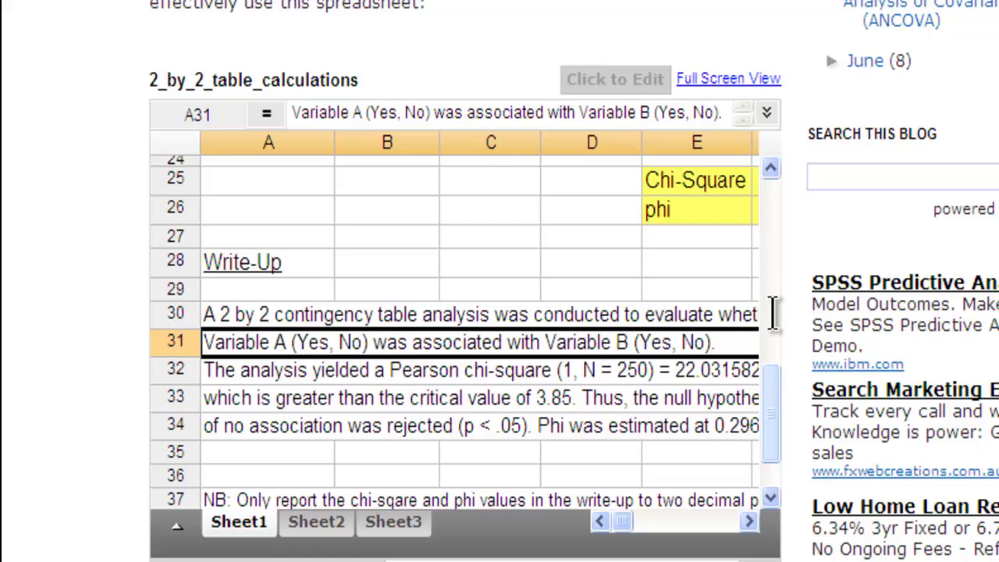
Step: In the observed frequencies table, set the Variable A Yes column to 104 for Variable B Yes and 189 for Variable B No
{"action": "left_click_drag", "start_coordinate": [769, 383], "coordinate": [770, 190]}
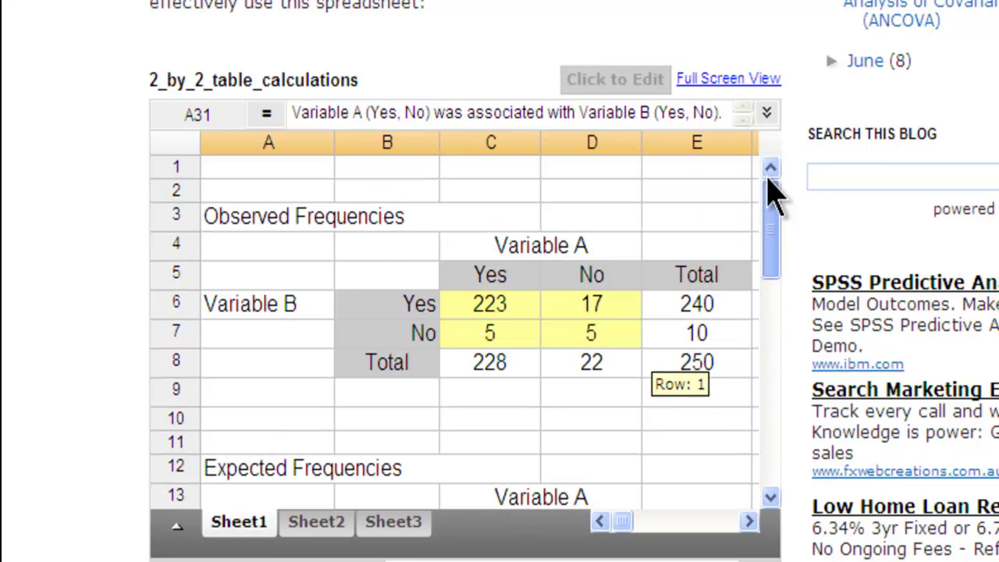
{"action": "left_click", "coordinate": [502, 308]}
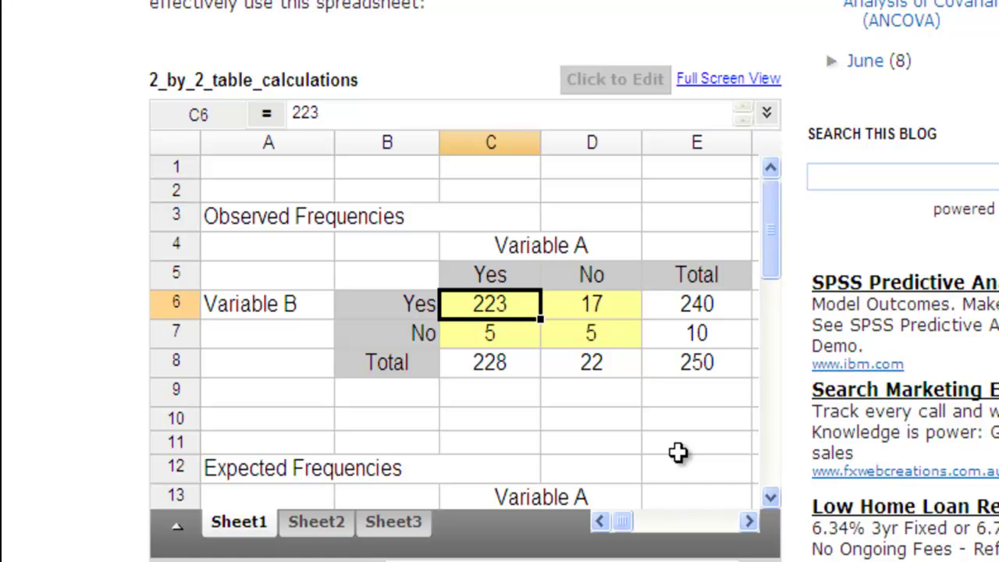
{"action": "type", "text": "104"}
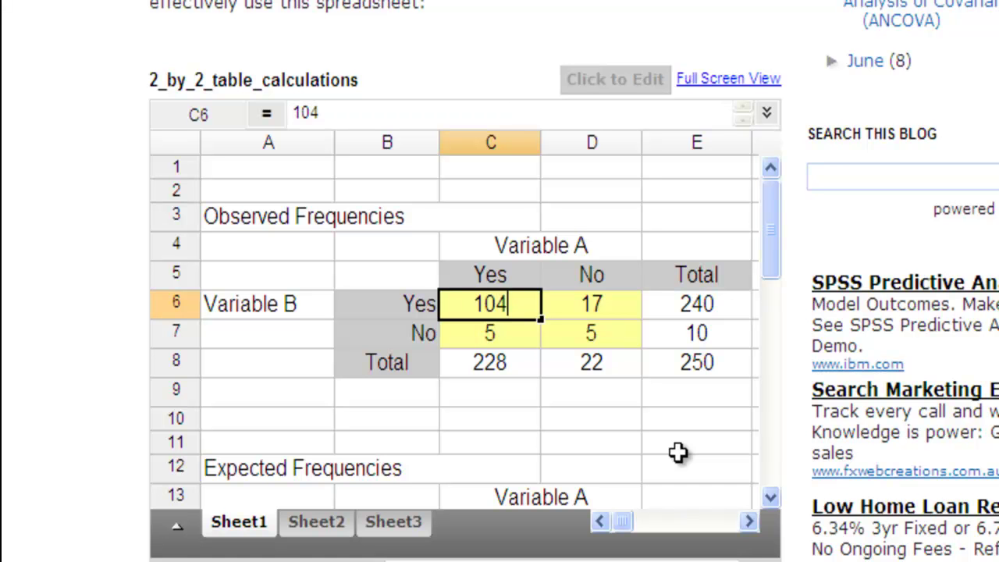
{"action": "key", "text": "Return"}
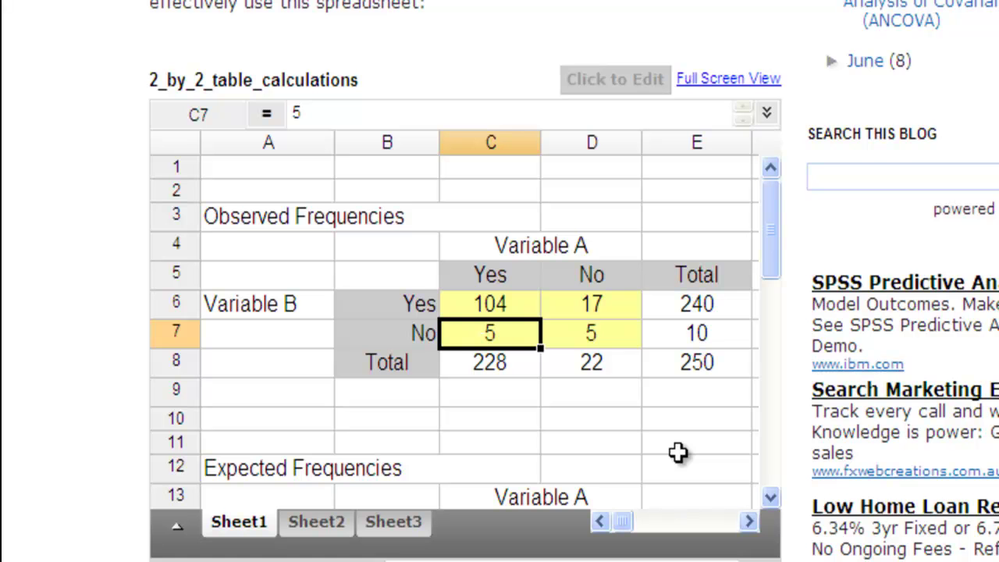
{"action": "type", "text": "189"}
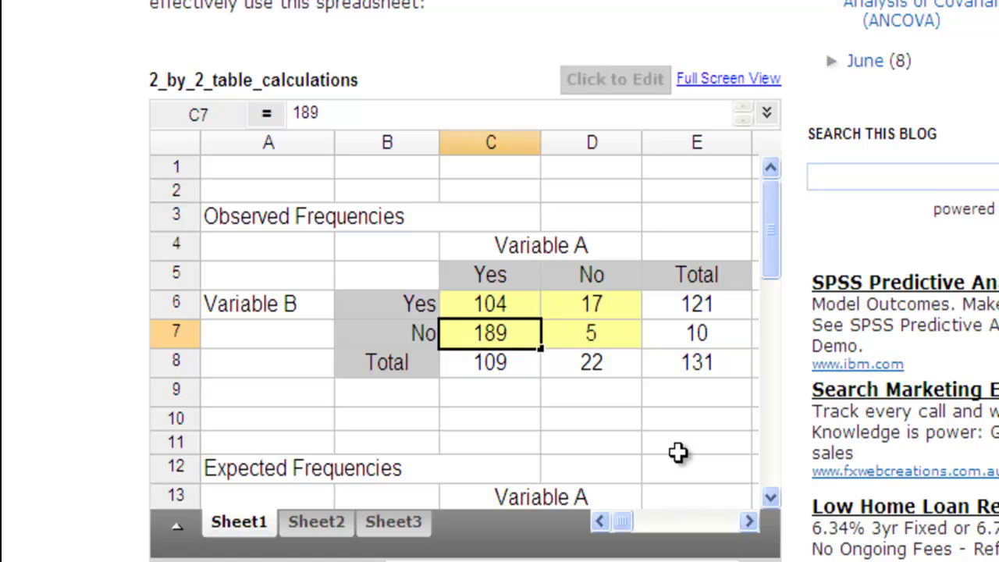
{"action": "key", "text": "Tab"}
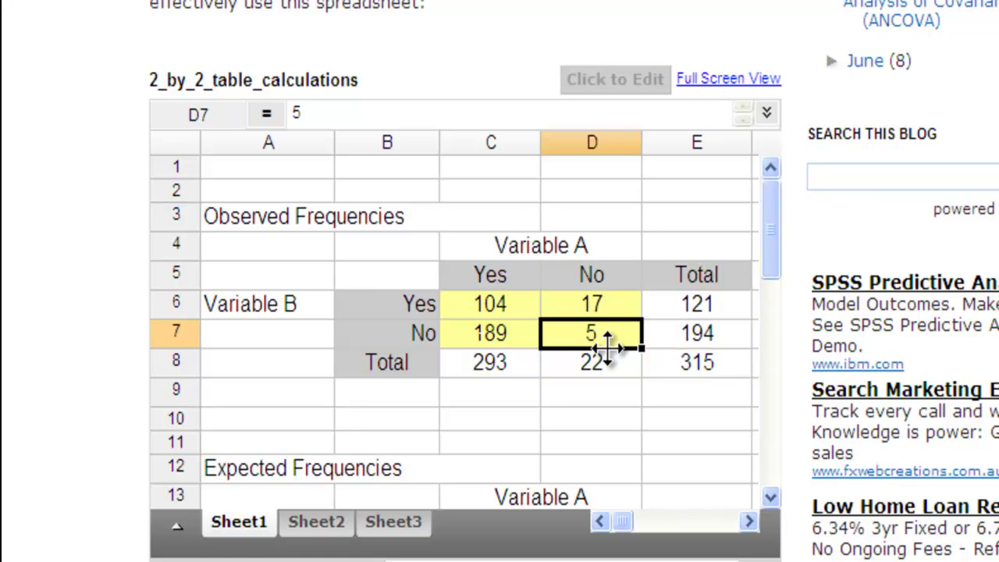
Step: Set the Variable A No column to 10845 for Variable B No and 10933 for Variable B Yes
{"action": "type", "text": "108"}
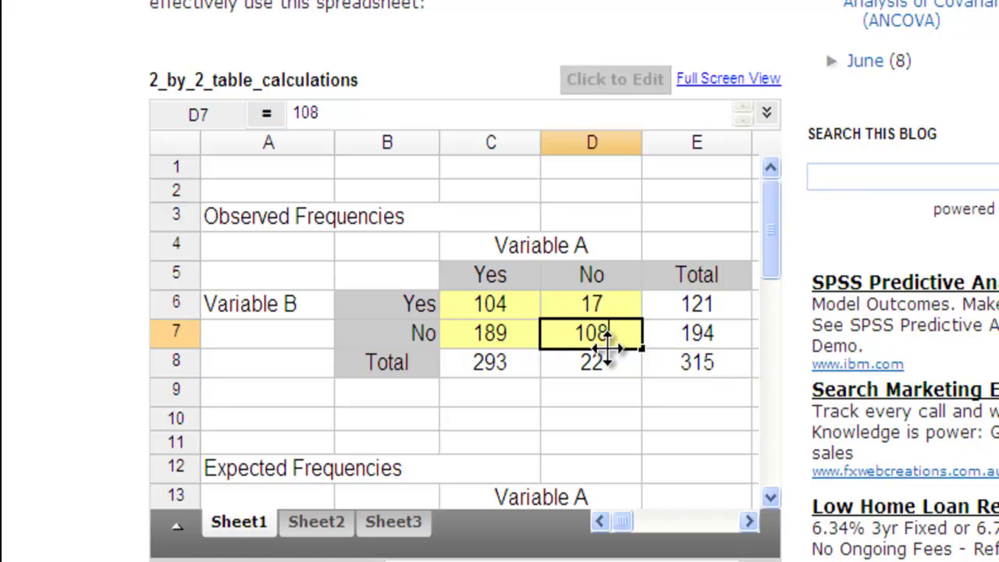
{"action": "type", "text": "45"}
{"action": "key", "text": "Up"}
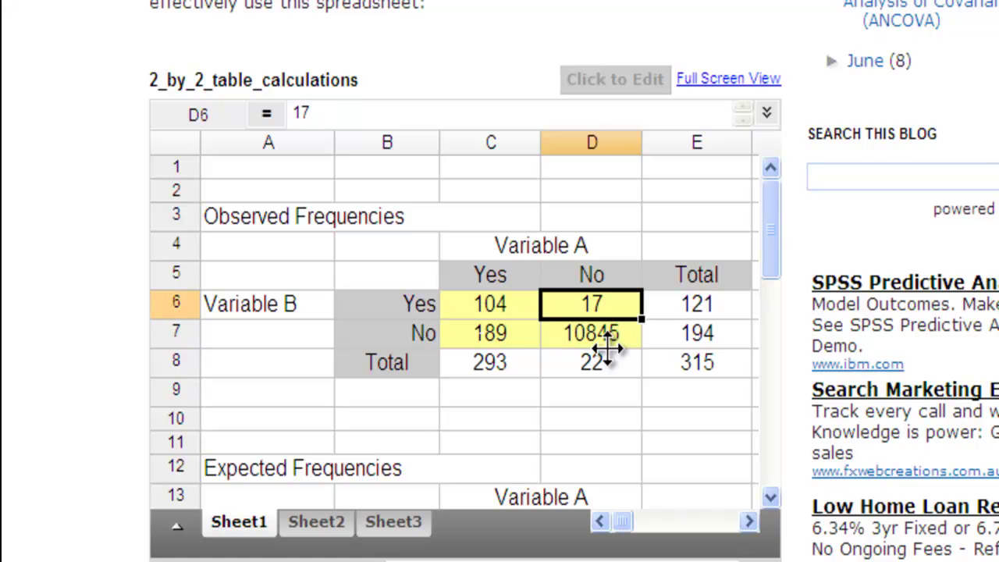
{"action": "type", "text": "10"}
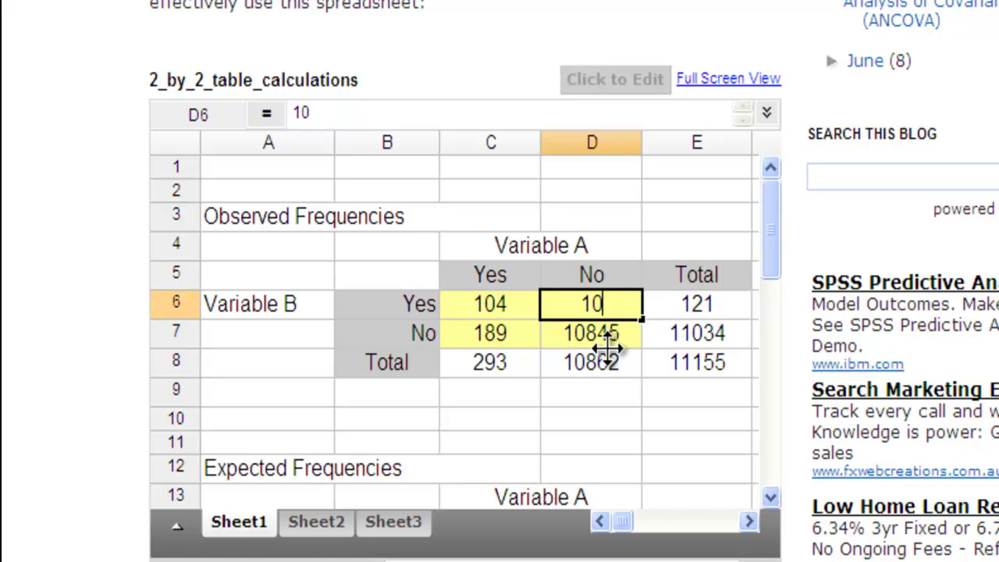
{"action": "type", "text": "933"}
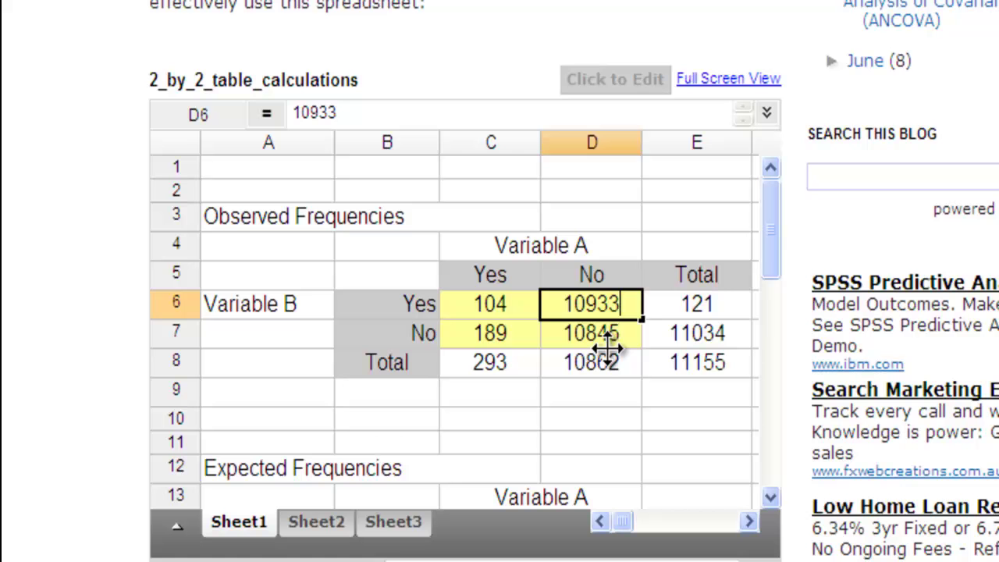
{"action": "key", "text": "Return"}
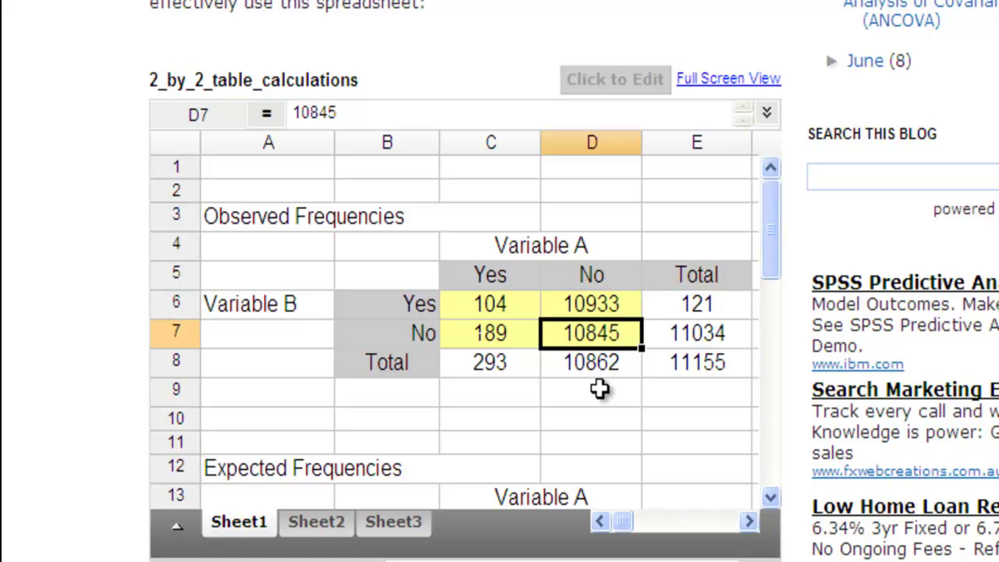
Step: In the observed frequencies table, rename Variable A to Heart Attack and Variable B to Treatment
{"action": "left_click", "coordinate": [587, 372]}
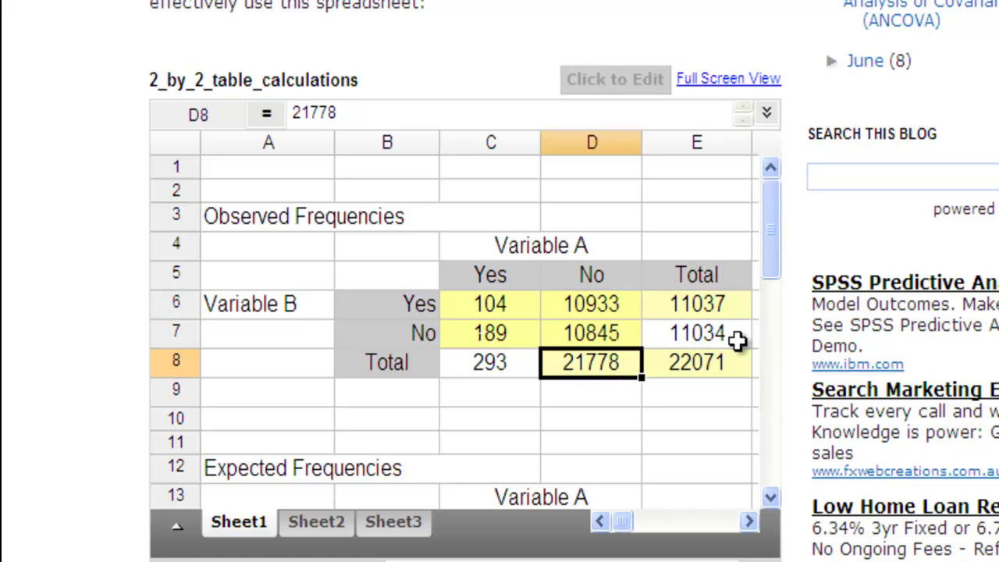
{"action": "left_click", "coordinate": [542, 254]}
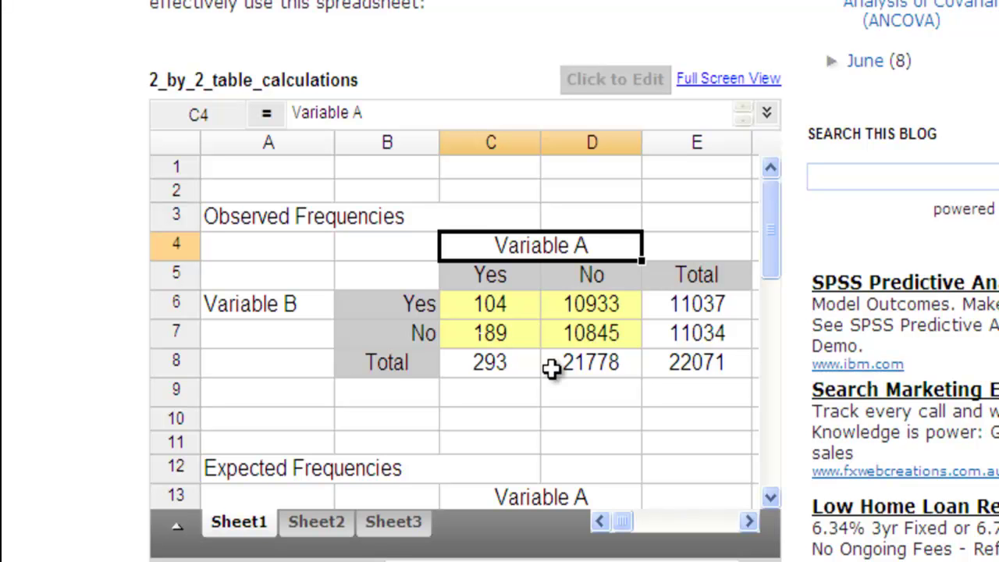
{"action": "type", "text": "Hear"}
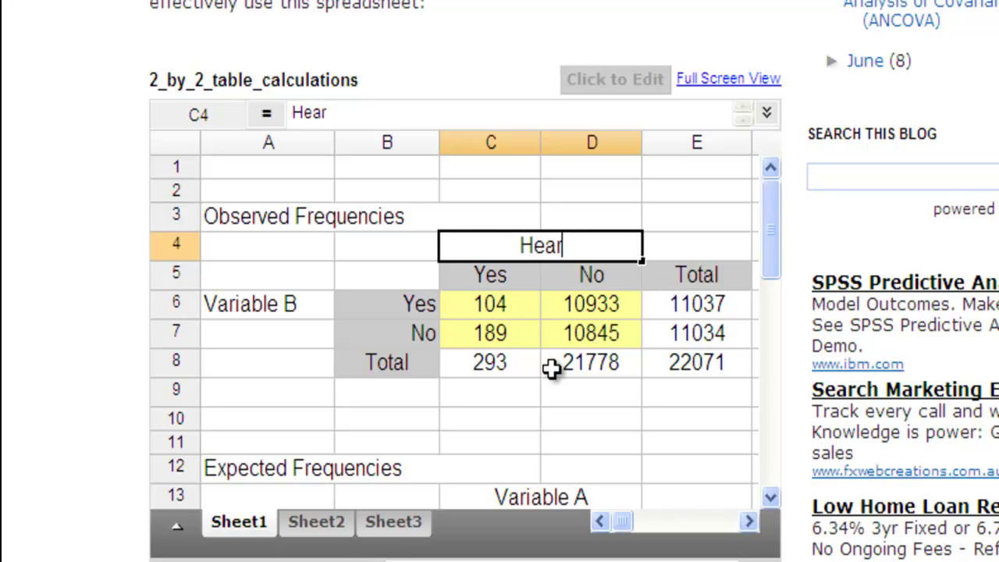
{"action": "type", "text": "t Attack"}
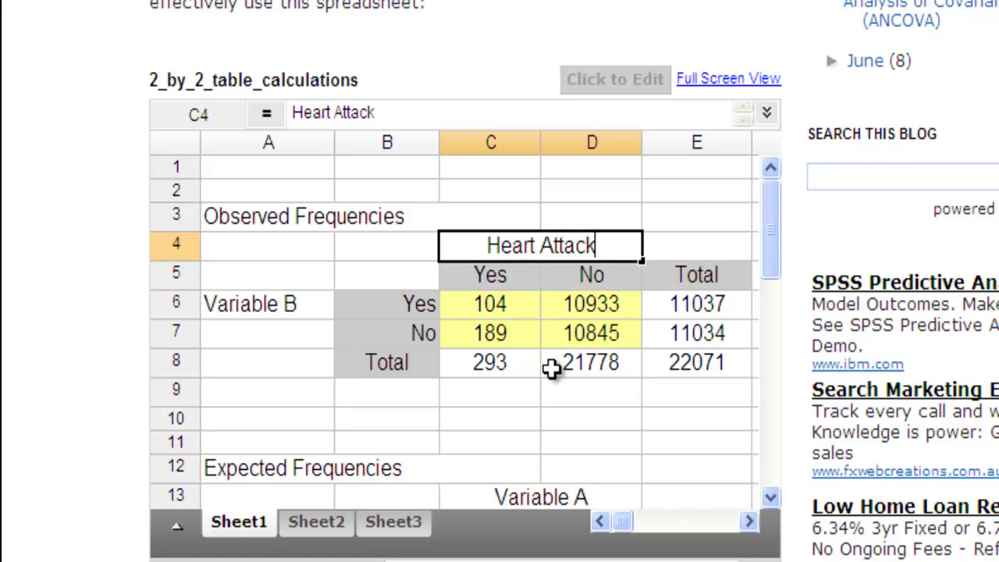
{"action": "left_click", "coordinate": [513, 281]}
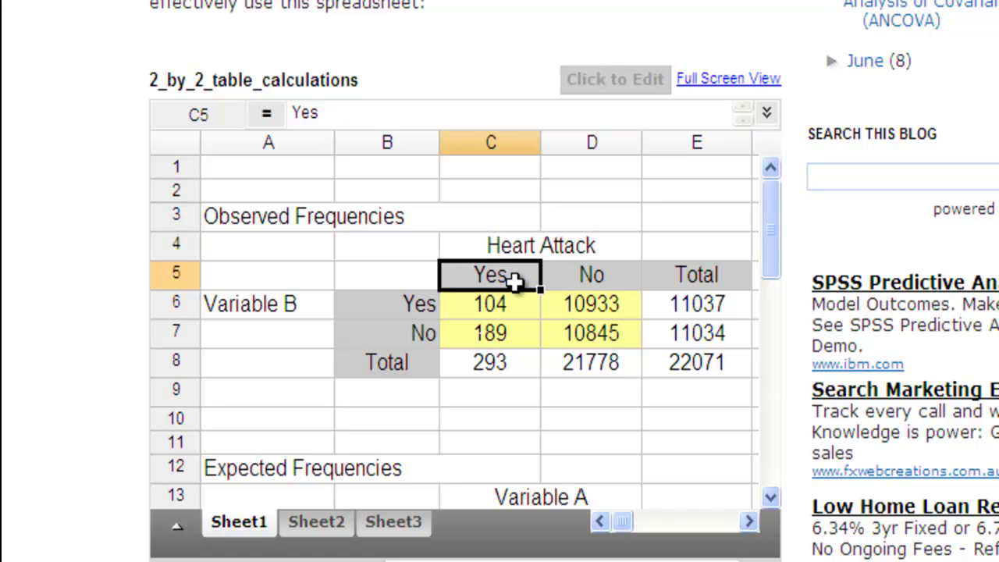
{"action": "left_click", "coordinate": [289, 310]}
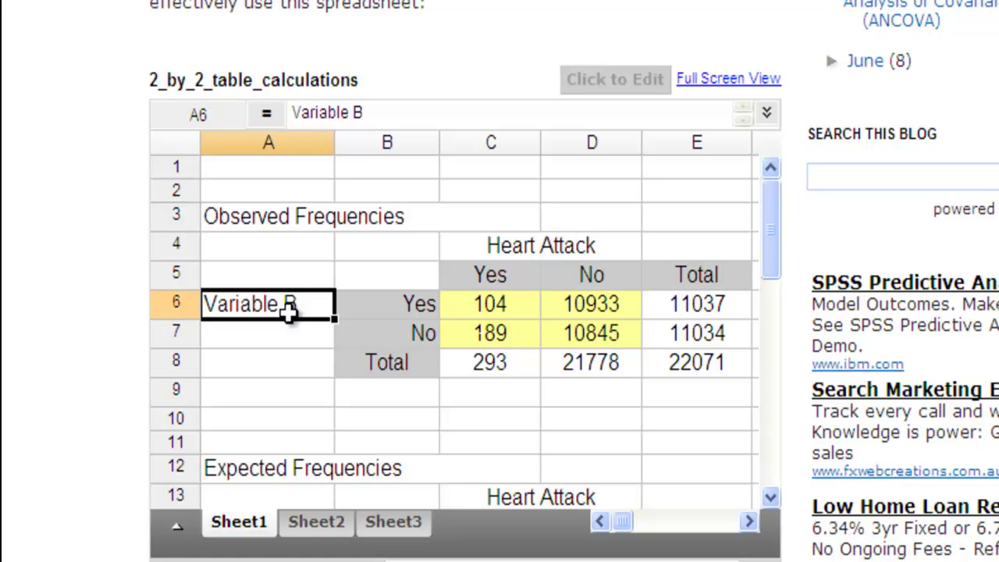
{"action": "type", "text": "Treatment"}
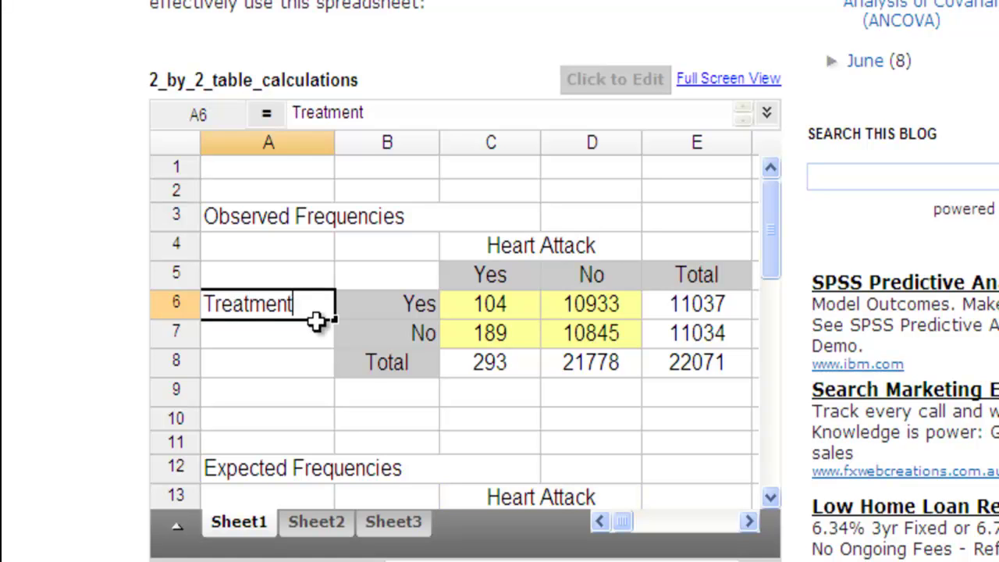
Step: Rename the two Treatment row labels in the observed frequencies table from Yes to Aspirin and from No to Placebo
{"action": "left_click", "coordinate": [400, 304]}
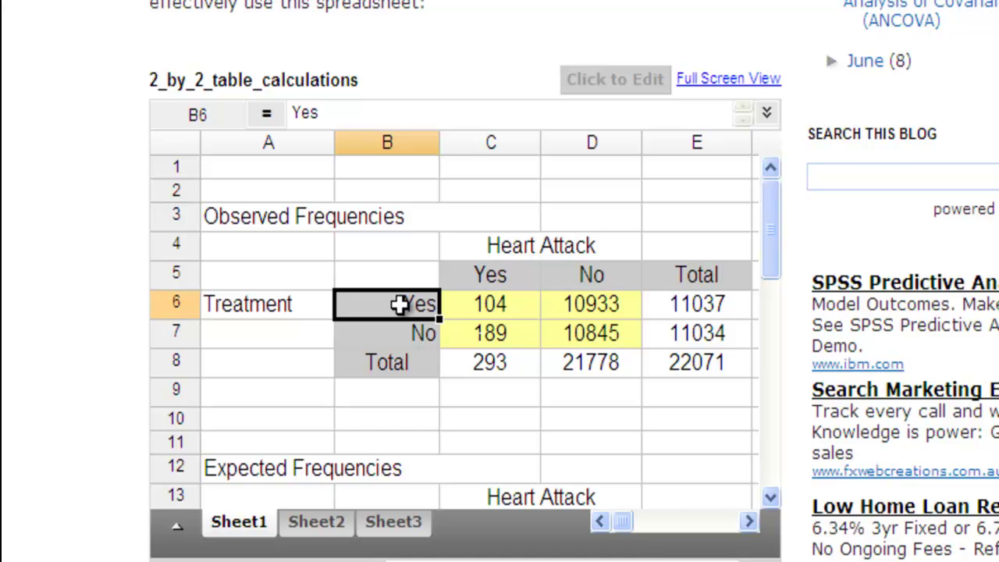
{"action": "type", "text": "Aspirin"}
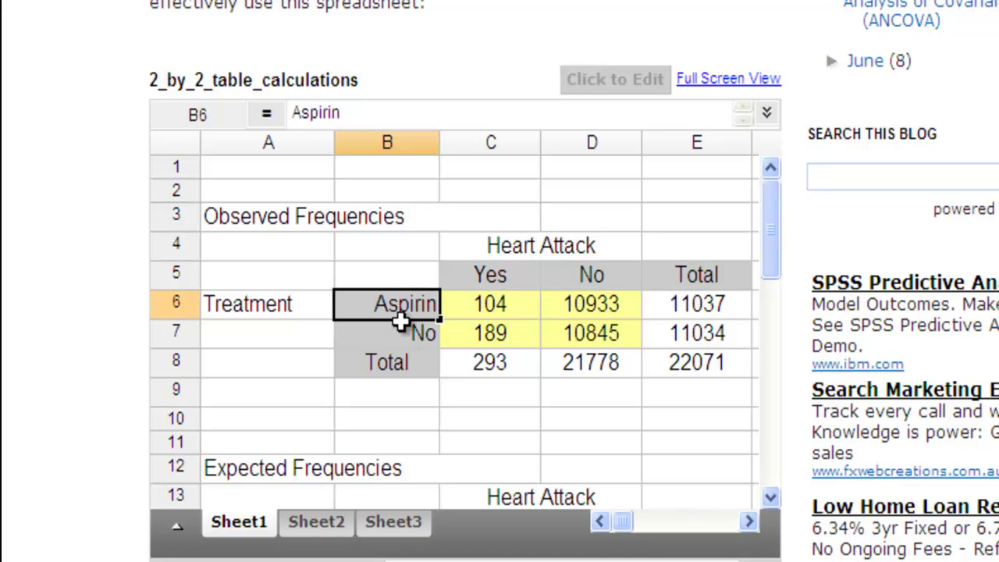
{"action": "left_click", "coordinate": [398, 332]}
{"action": "type", "text": "Plc"}
{"action": "type", "text": "a"}
{"action": "key", "text": "BackSpace"}
{"action": "key", "text": "BackSpace"}
{"action": "type", "text": "acebo"}
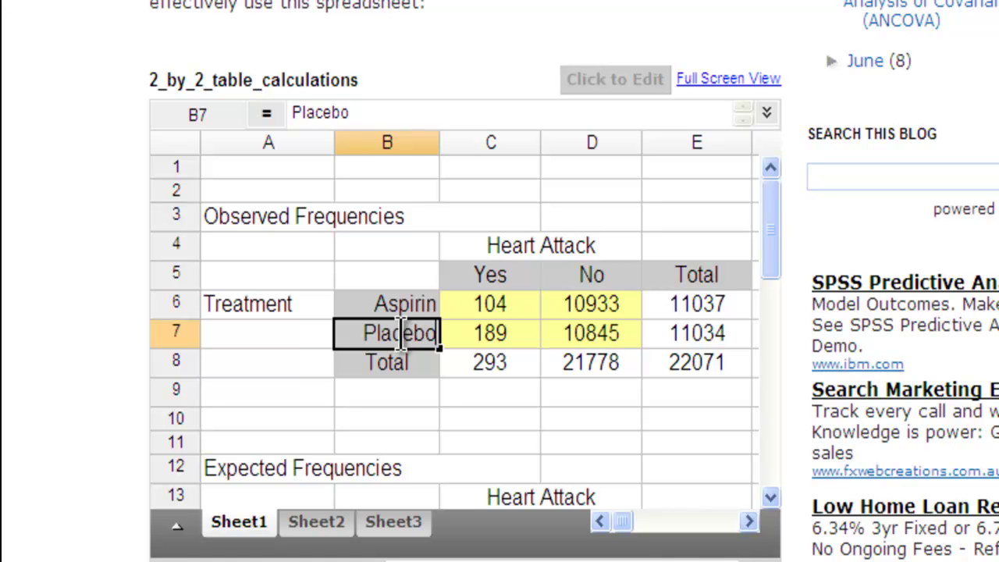
{"action": "left_click", "coordinate": [575, 364]}
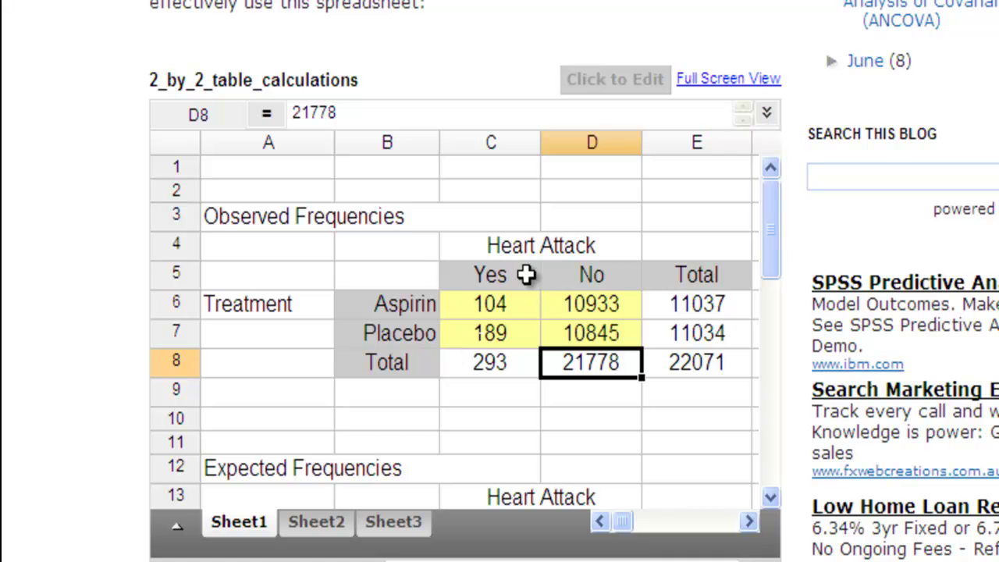
Step: Examine the expected frequencies for Aspirin and Placebo in both Heart Attack columns
{"action": "left_click", "coordinate": [426, 309]}
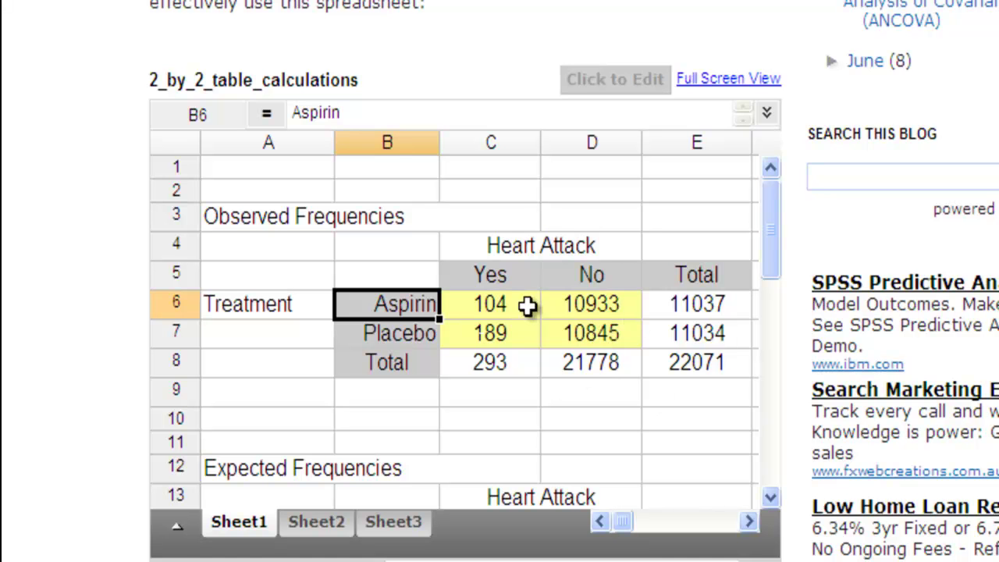
{"action": "left_click", "coordinate": [770, 497]}
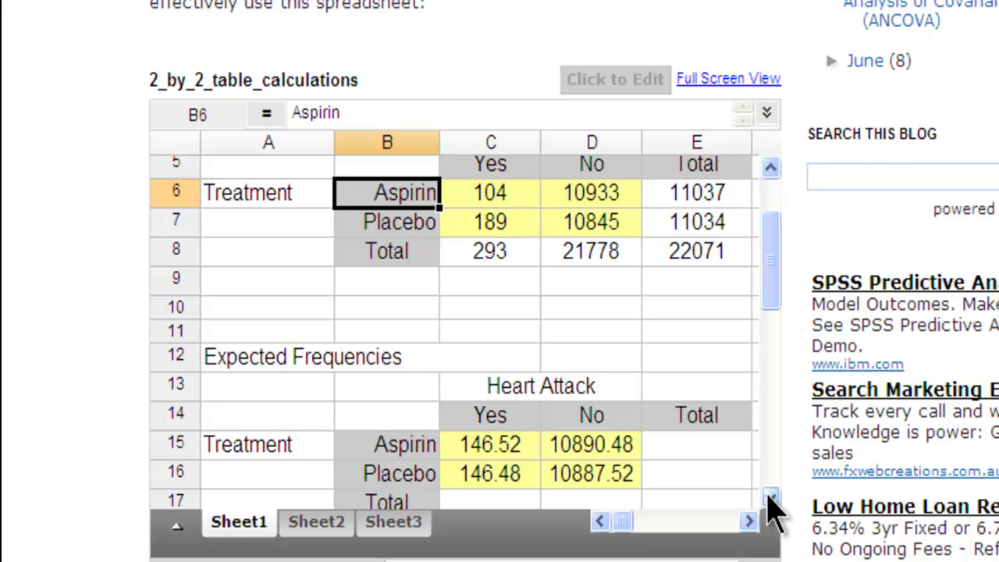
{"action": "left_click", "coordinate": [770, 497]}
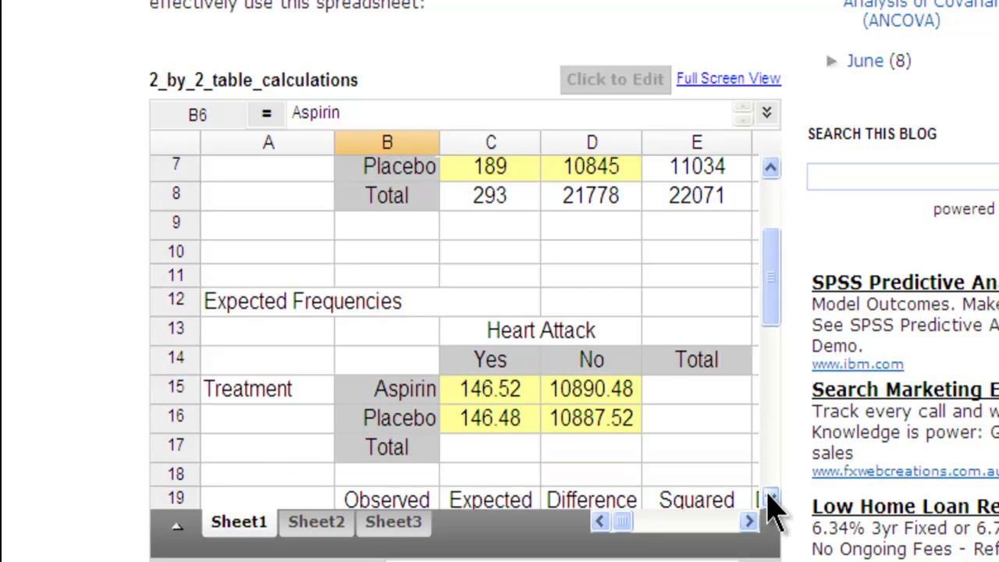
{"action": "left_click", "coordinate": [497, 392]}
{"action": "left_click", "coordinate": [621, 401]}
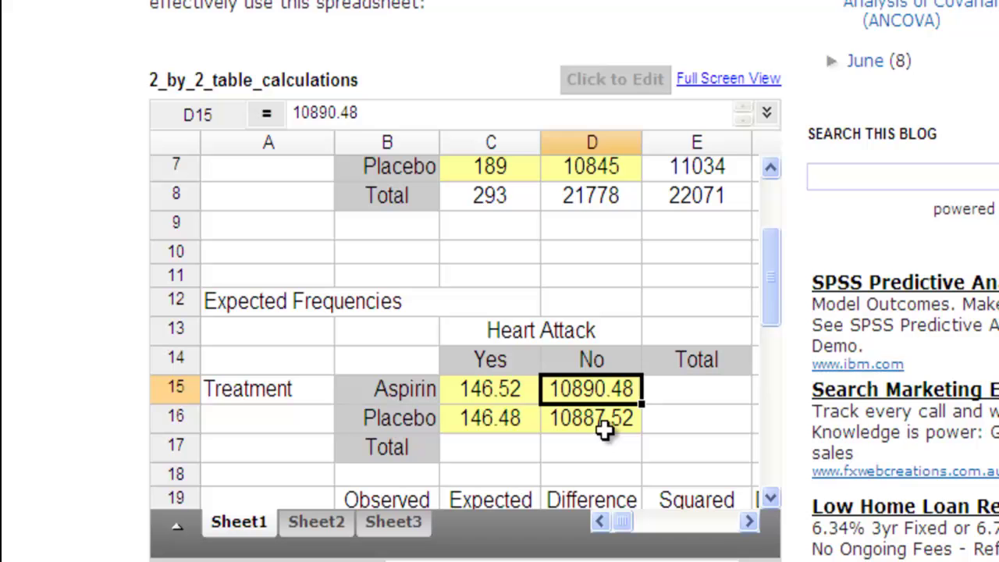
{"action": "left_click", "coordinate": [602, 430]}
{"action": "left_click", "coordinate": [492, 417]}
{"action": "left_click", "coordinate": [518, 390]}
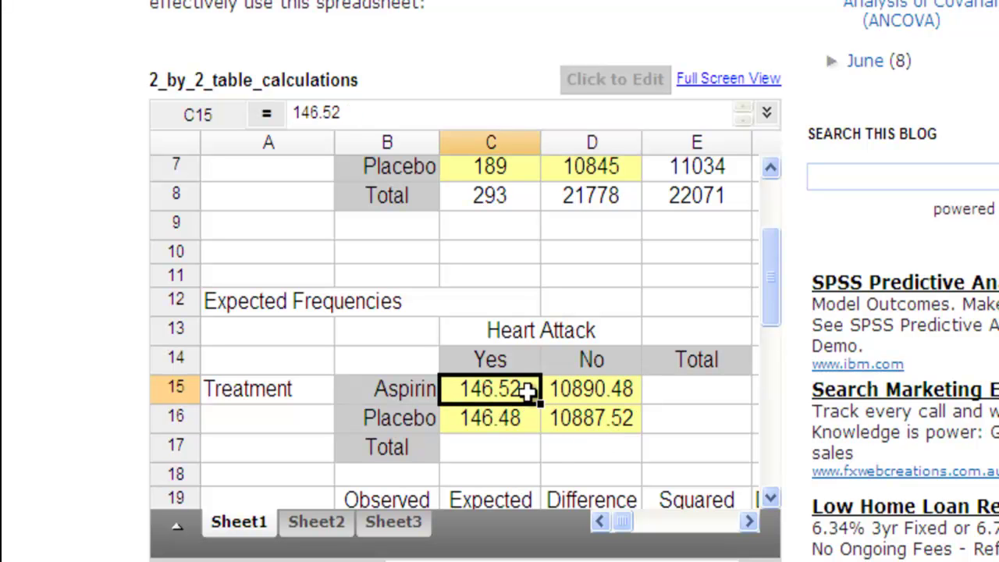
{"action": "left_click", "coordinate": [598, 400]}
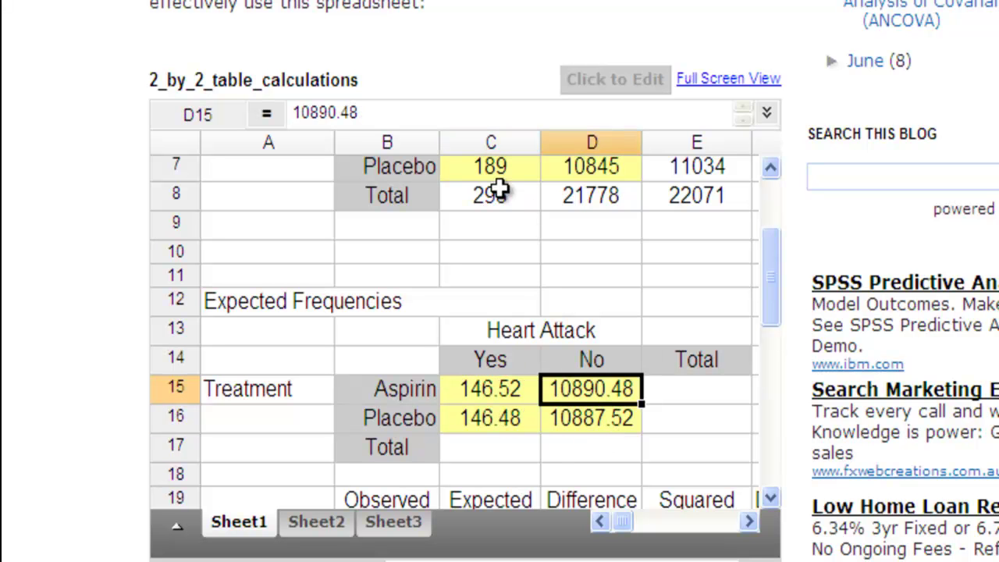
Step: Try 3000 as the observed Placebo frequency under Heart Attack Yes and check the matching expected frequency
{"action": "left_click", "coordinate": [497, 164]}
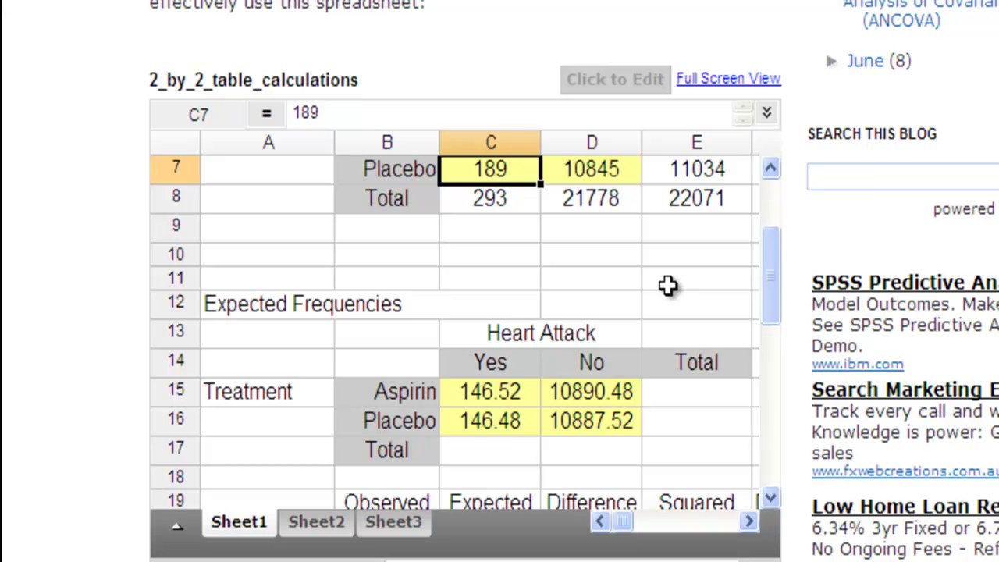
{"action": "type", "text": "3000"}
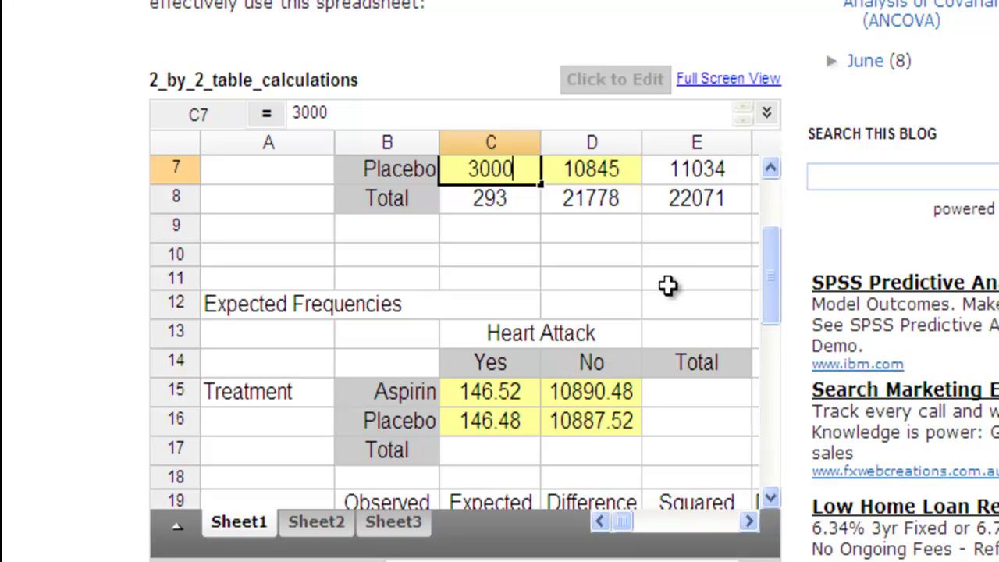
{"action": "key", "text": "Return"}
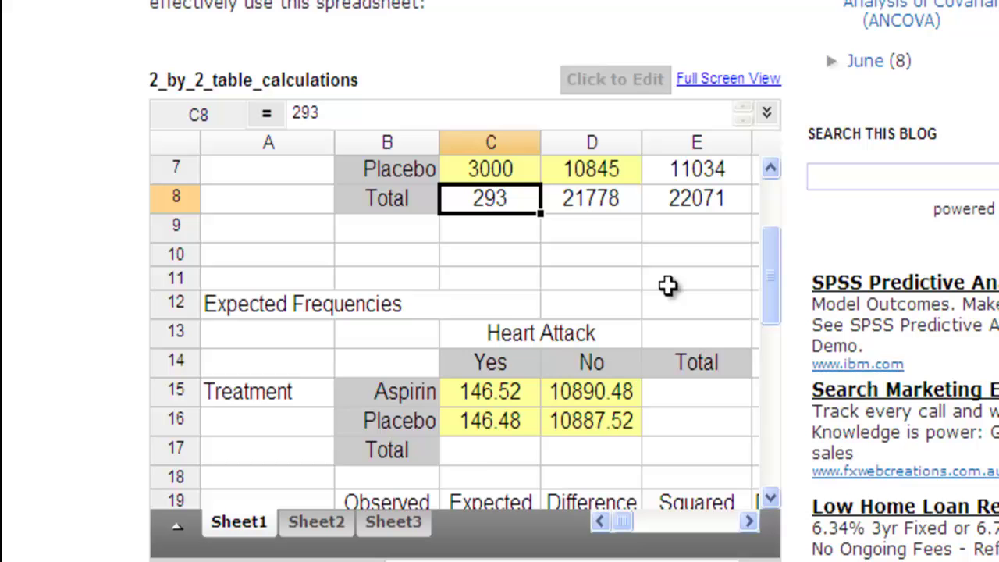
{"action": "left_click", "coordinate": [504, 428]}
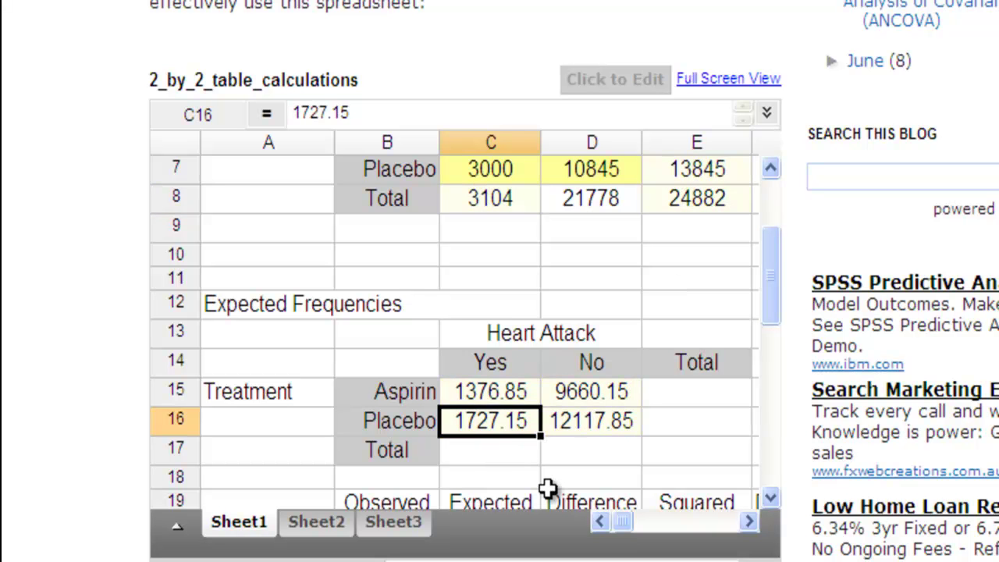
Step: Set the observed Placebo frequency under Heart Attack Yes back to 189
{"action": "left_click", "coordinate": [502, 178]}
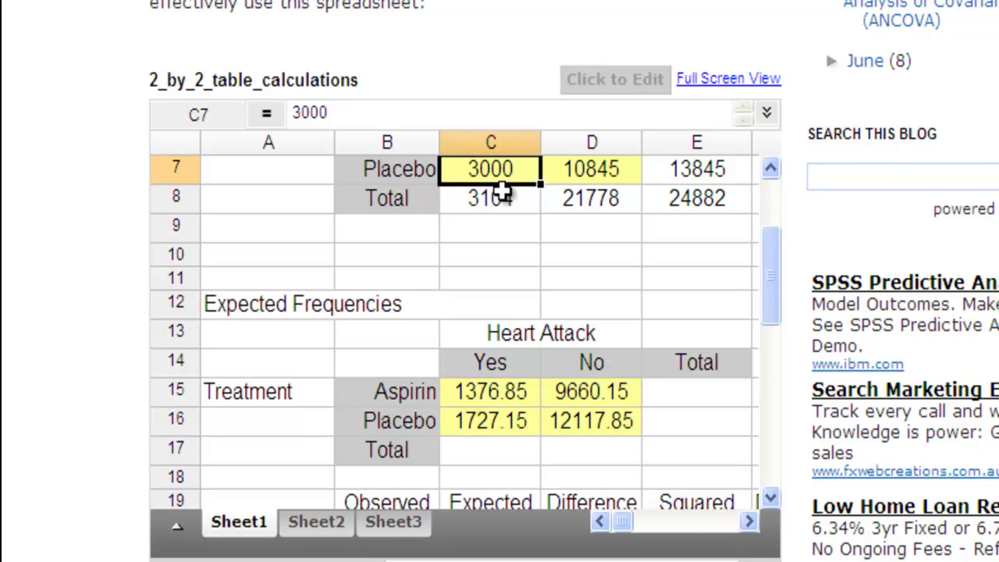
{"action": "type", "text": "189"}
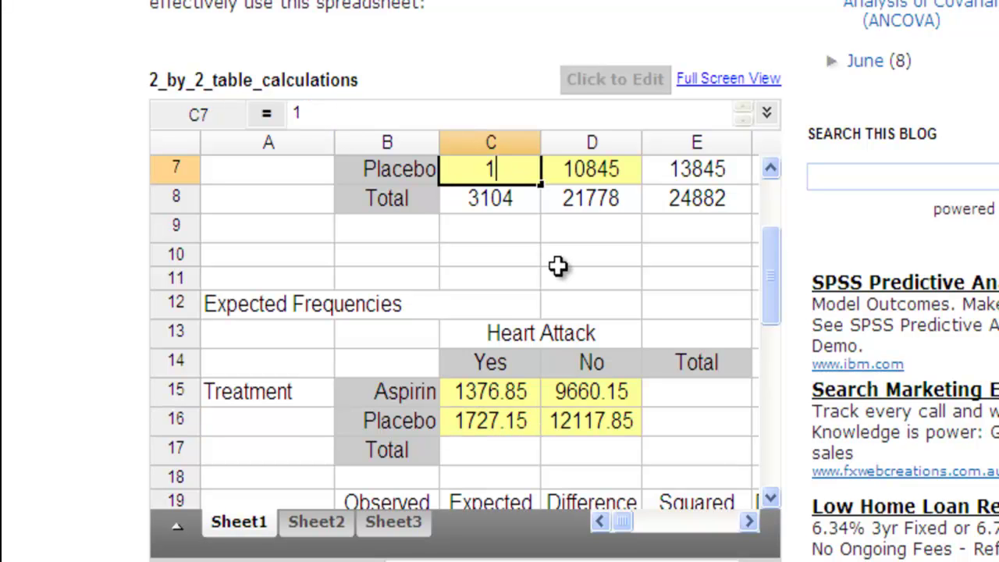
{"action": "key", "text": "Return"}
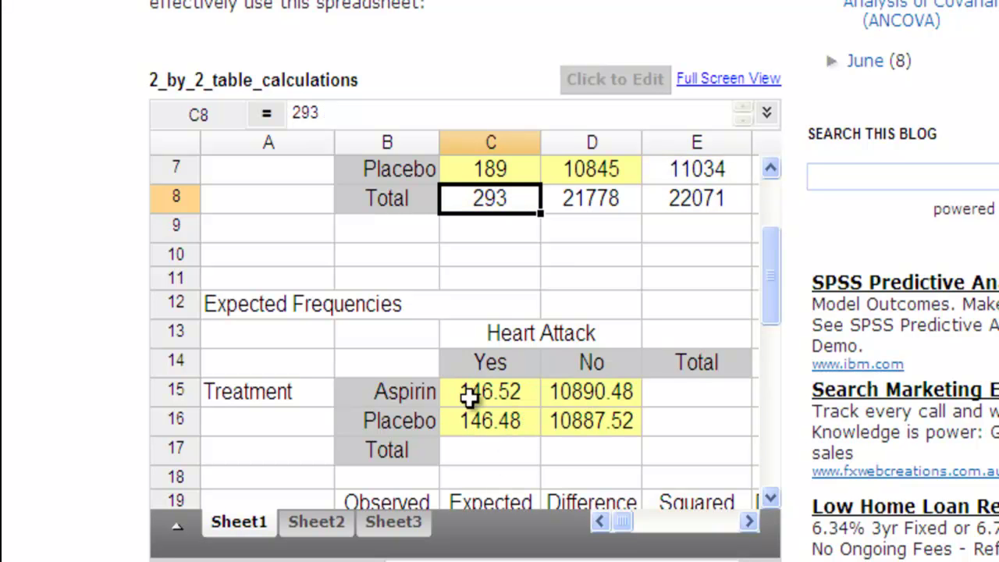
Step: Review the four calculation rows from the Observed and Expected columns through to the Div. by Exp. values
{"action": "left_click", "coordinate": [770, 498]}
{"action": "left_click", "coordinate": [770, 497]}
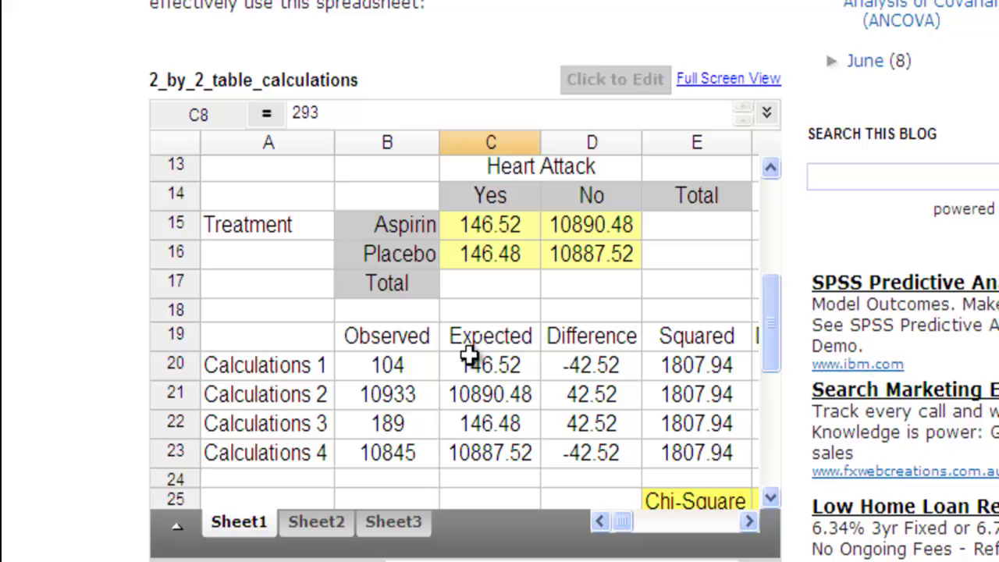
{"action": "left_click", "coordinate": [504, 364]}
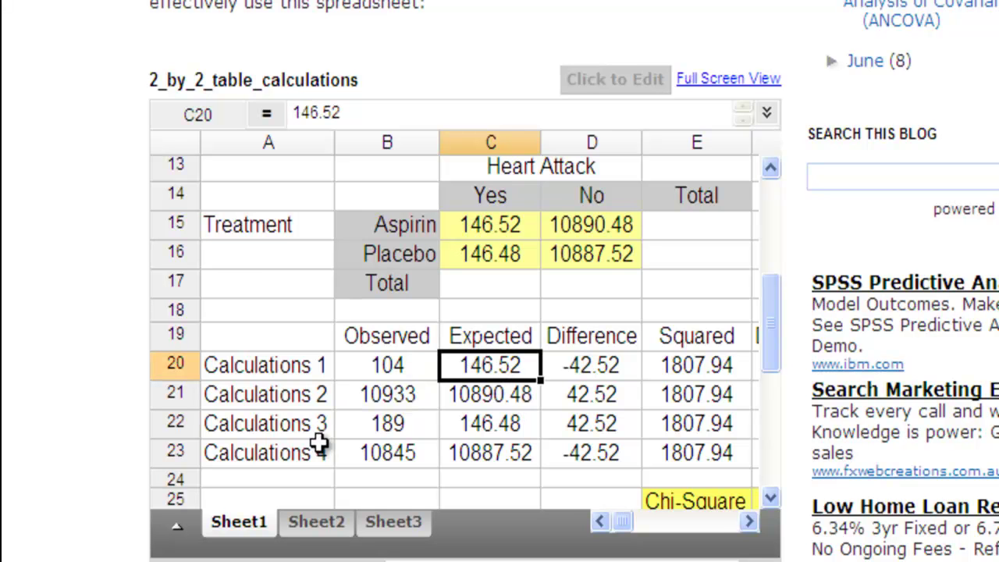
{"action": "left_click", "coordinate": [748, 521]}
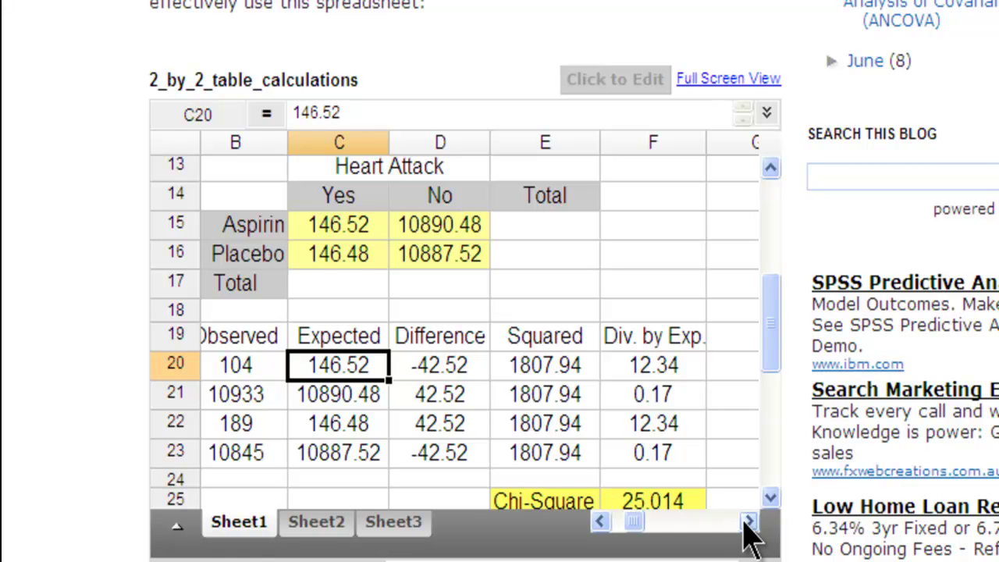
{"action": "left_click", "coordinate": [641, 364]}
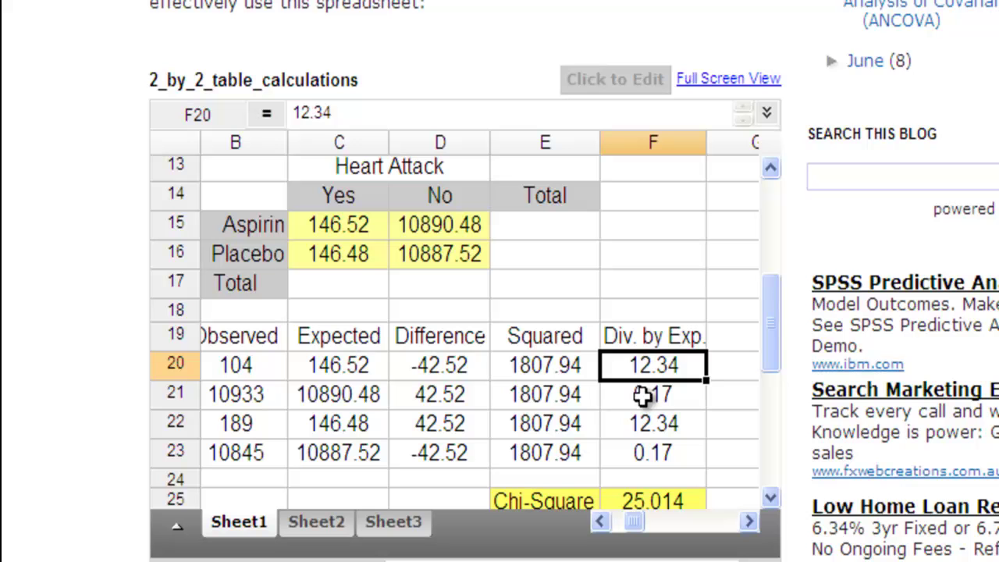
{"action": "left_click", "coordinate": [643, 394]}
{"action": "left_click", "coordinate": [643, 424]}
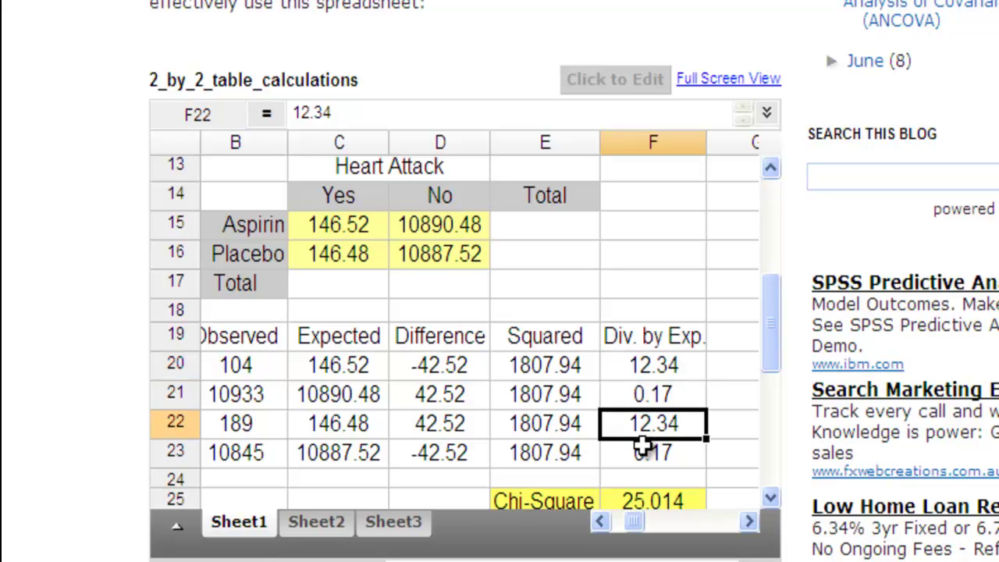
{"action": "left_click", "coordinate": [642, 451]}
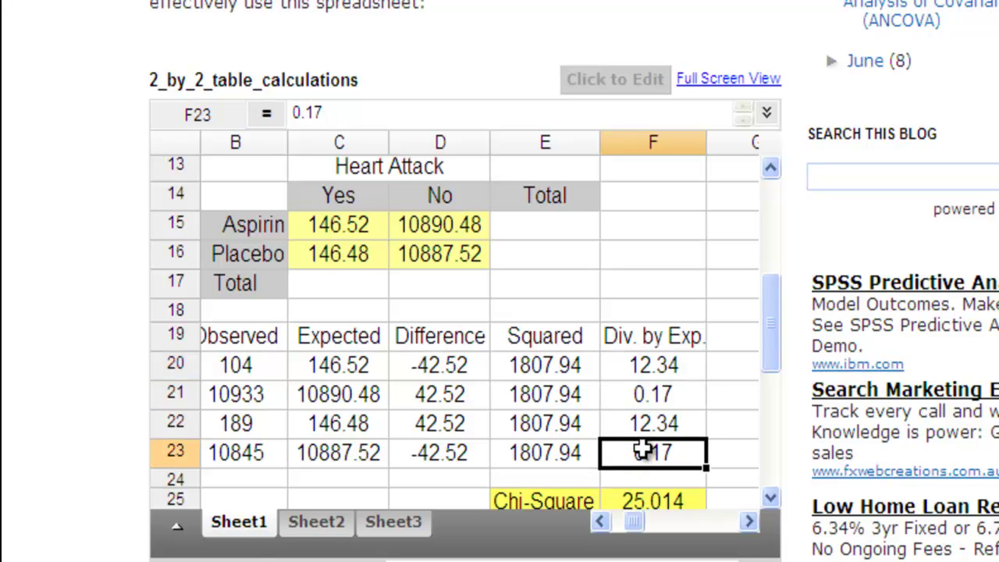
{"action": "left_click", "coordinate": [772, 508]}
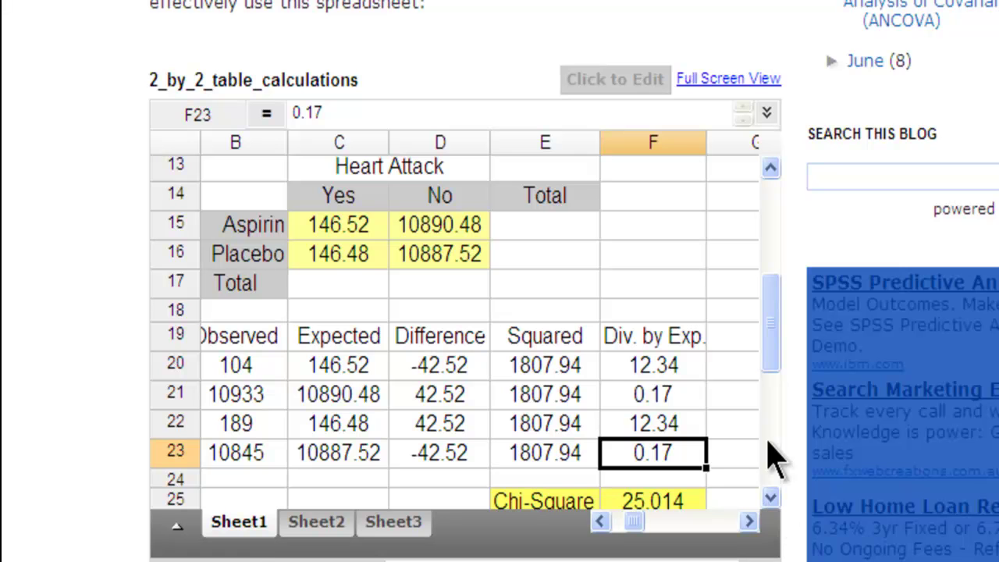
{"action": "left_click", "coordinate": [669, 364]}
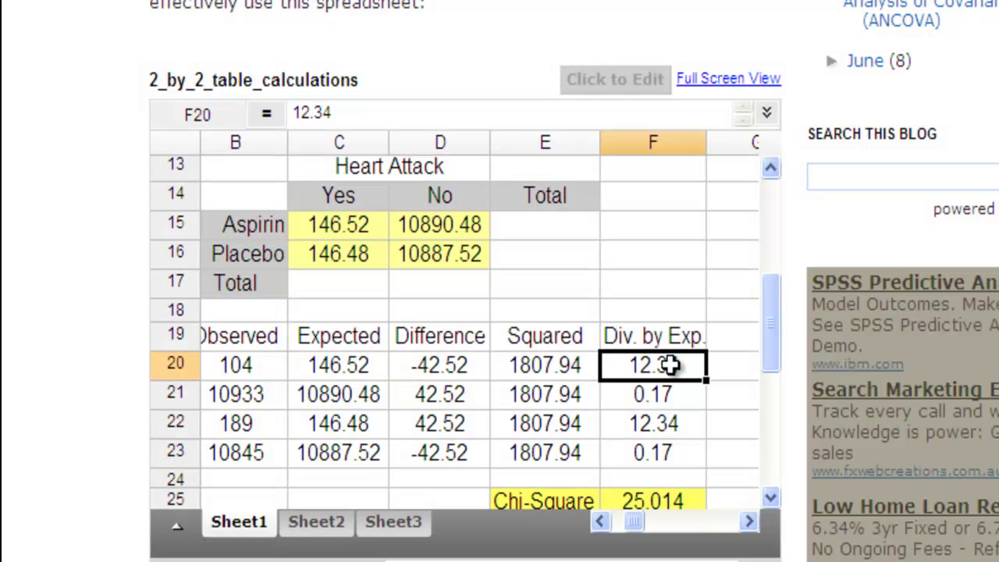
Step: Read the Chi-Square and phi values calculated for the aspirin and heart attack data
{"action": "left_click_drag", "start_coordinate": [769, 343], "coordinate": [770, 377]}
{"action": "left_click", "coordinate": [658, 380]}
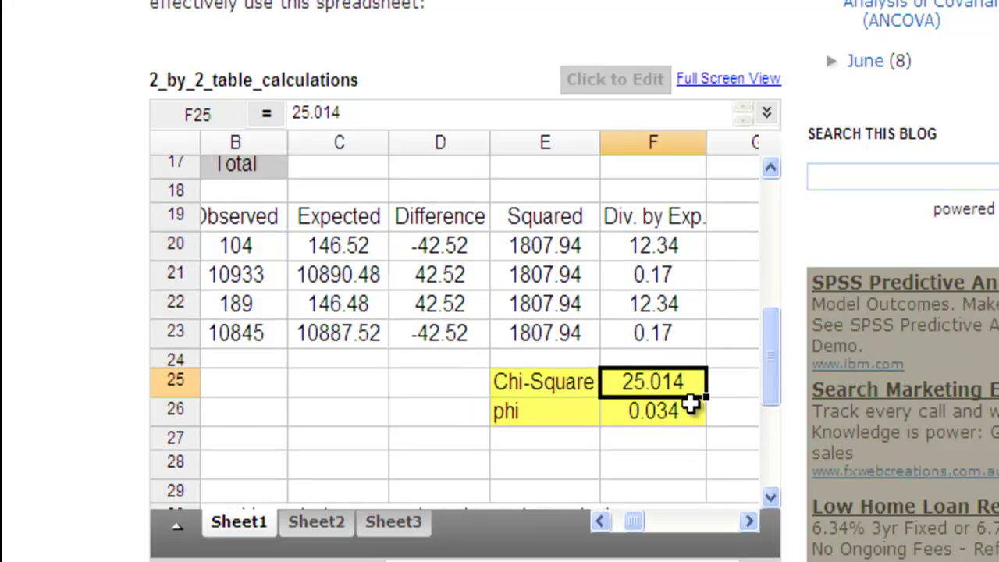
{"action": "left_click", "coordinate": [660, 413]}
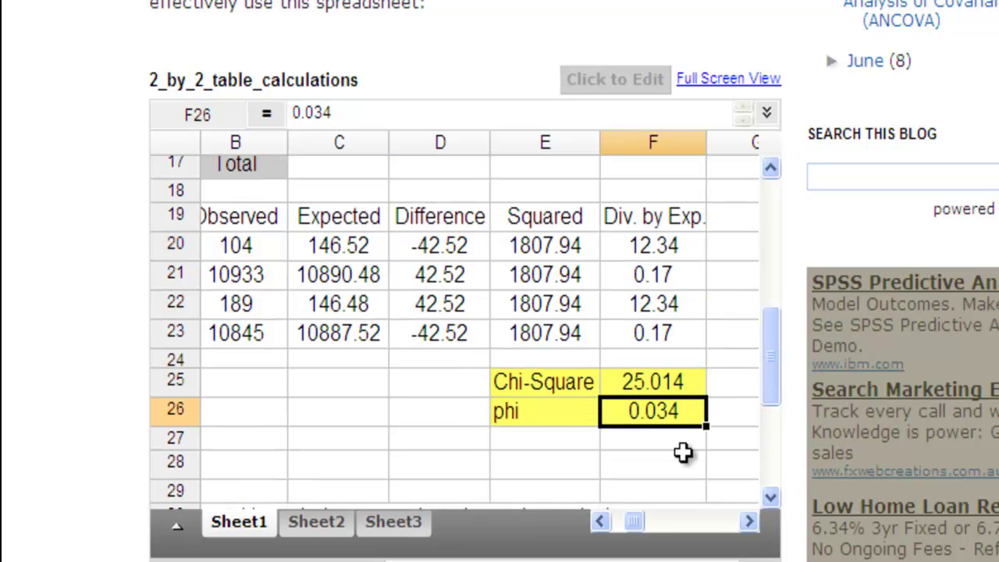
{"action": "left_click", "coordinate": [649, 382]}
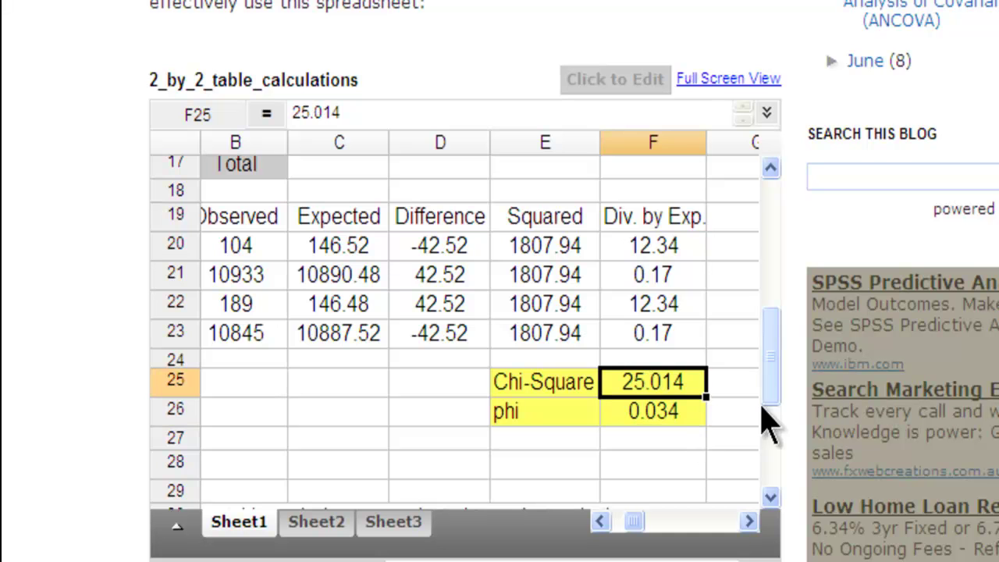
Step: Find the Write-Up section beneath the chi-square results and read its opening lines about heart attack and treatment
{"action": "left_click_drag", "start_coordinate": [769, 390], "coordinate": [770, 424]}
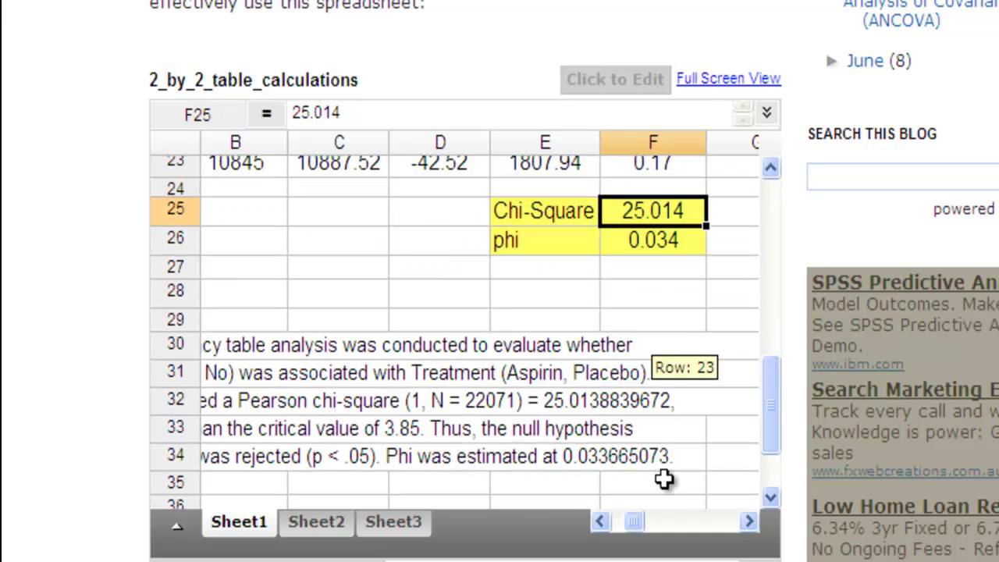
{"action": "left_click", "coordinate": [600, 521]}
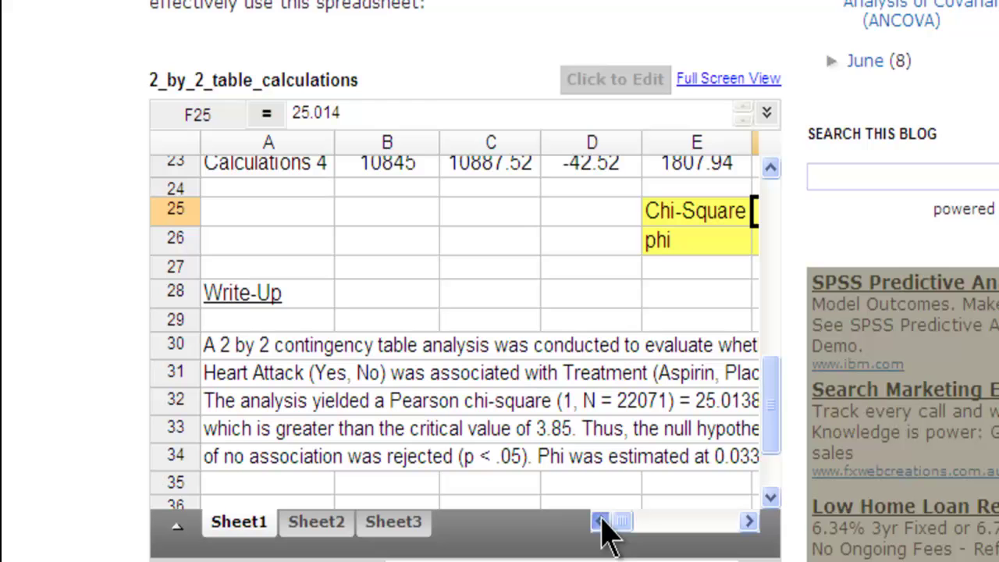
{"action": "left_click", "coordinate": [229, 350]}
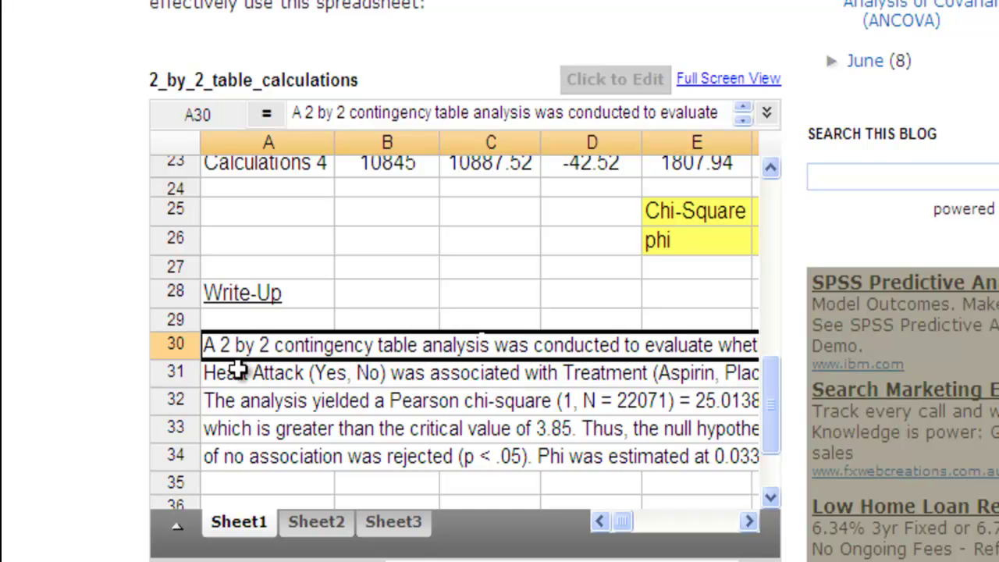
{"action": "left_click", "coordinate": [238, 370]}
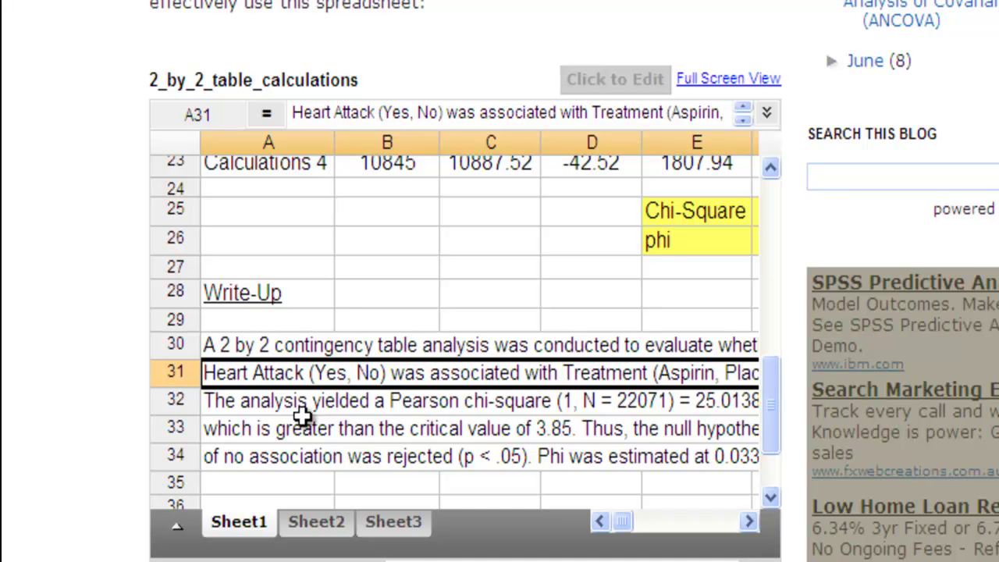
Step: Switch to Word, create a new blank document for the write-up, and return to the embedded spreadsheet
{"action": "key", "text": "alt+Tab"}
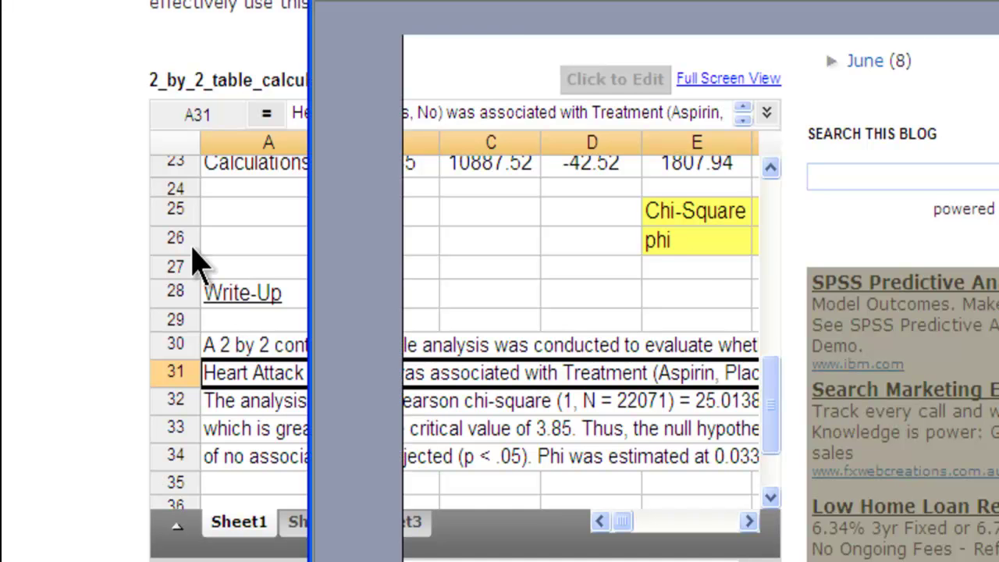
{"action": "key", "text": "alt+f"}
{"action": "key", "text": "Escape"}
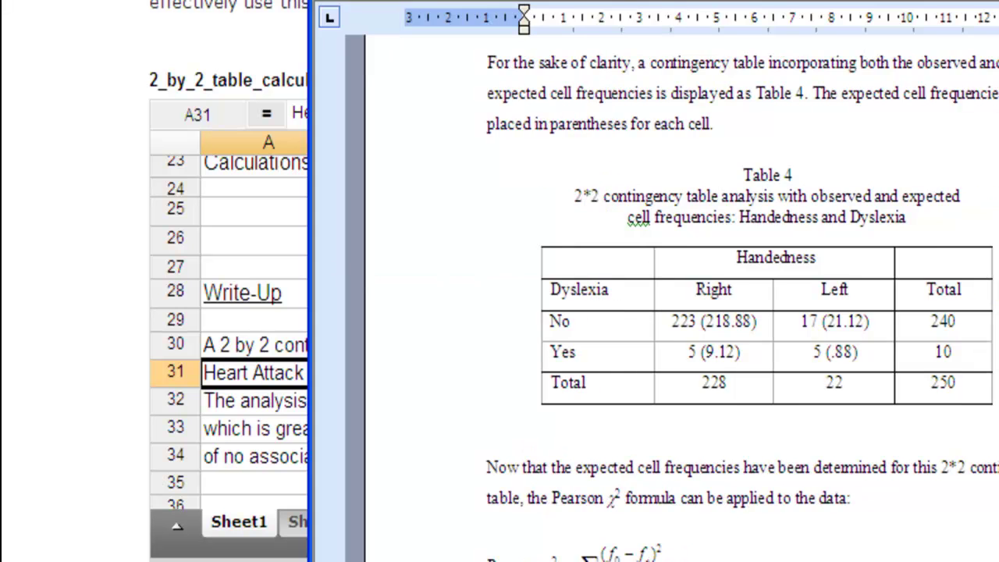
{"action": "key", "text": "ctrl+n"}
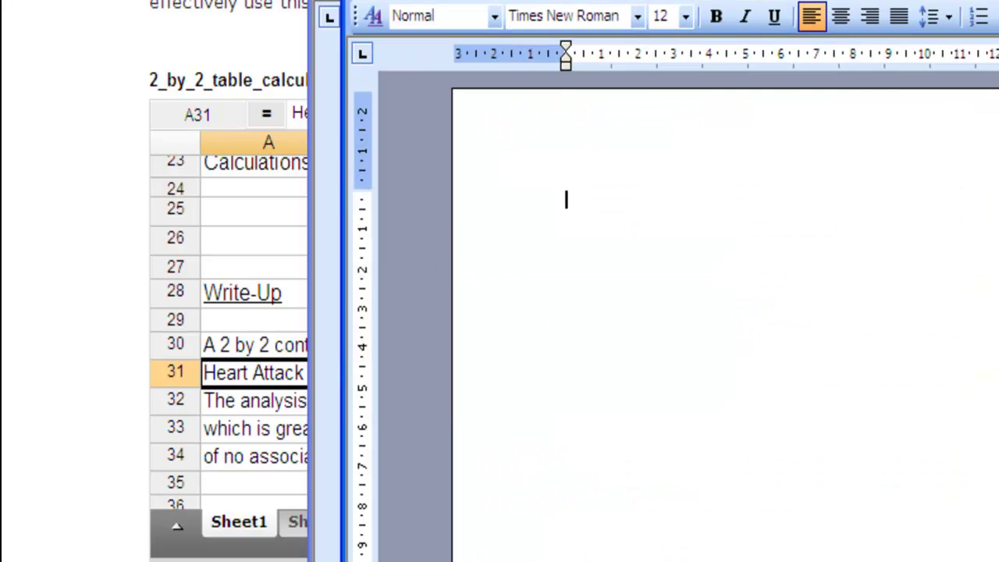
{"action": "key", "text": "ctrl+w"}
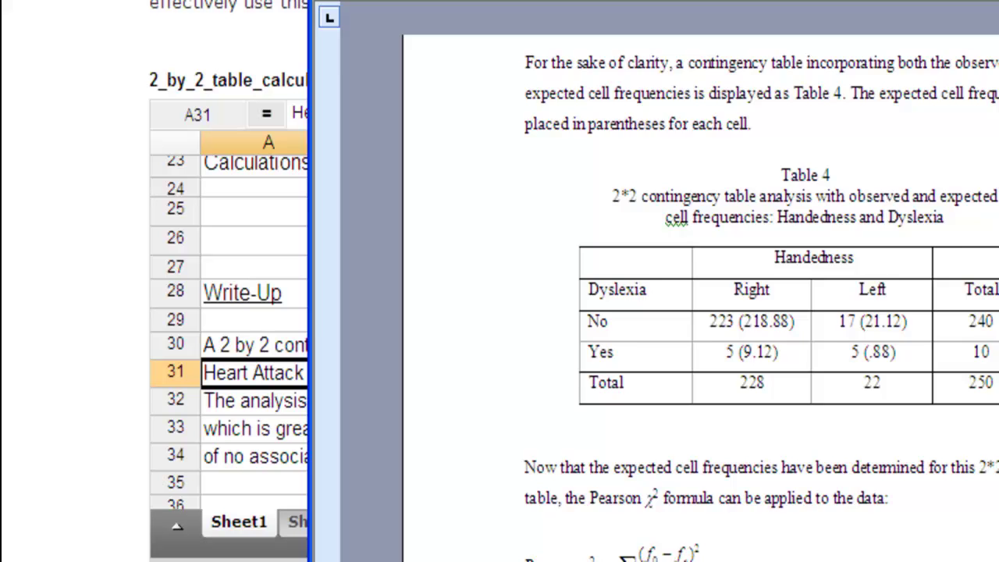
{"action": "key", "text": "alt+Tab"}
Step: Copy the write-up text in spreadsheet rows 30 to 34 and paste it into the blank Word document
{"action": "left_click_drag", "start_coordinate": [229, 346], "coordinate": [230, 457]}
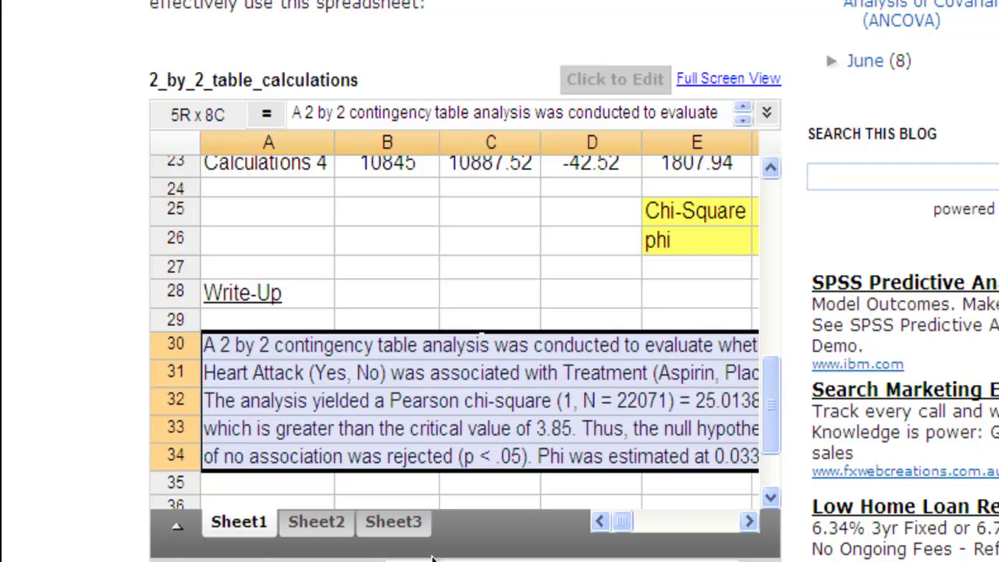
{"action": "key", "text": "alt+Tab"}
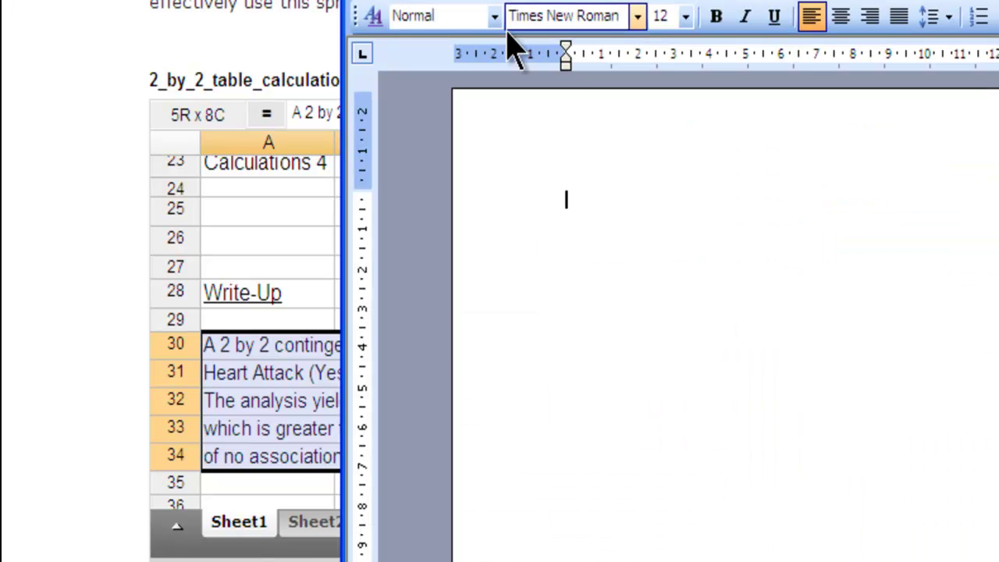
{"action": "left_click", "coordinate": [410, 1]}
{"action": "left_click", "coordinate": [444, 11]}
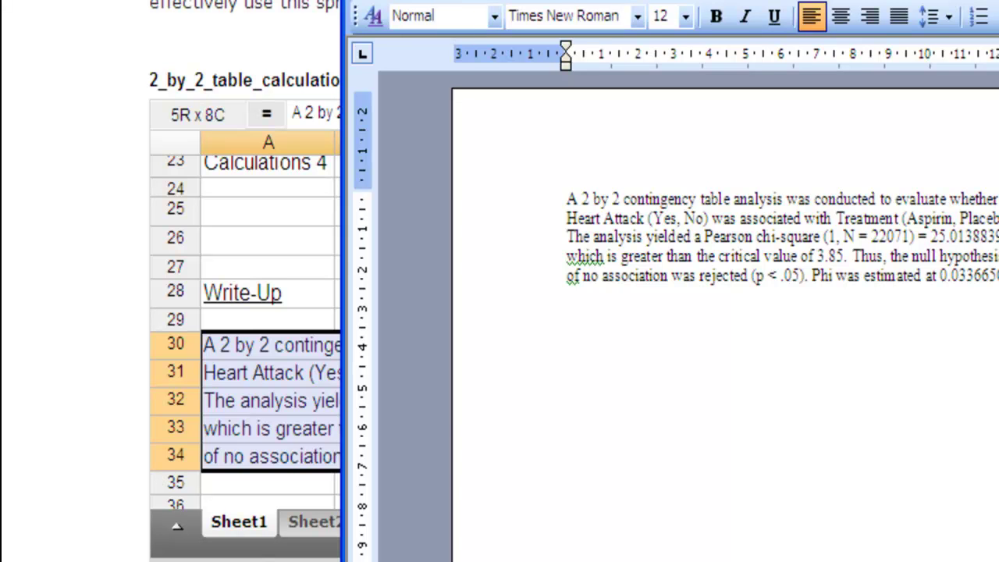
Step: Enlarge the pasted write-up in Word and reposition the document window so the paragraph can be read
{"action": "scroll", "coordinate": [689, 324], "scroll_direction": "up", "scroll_amount": 10, "text": "ctrl"}
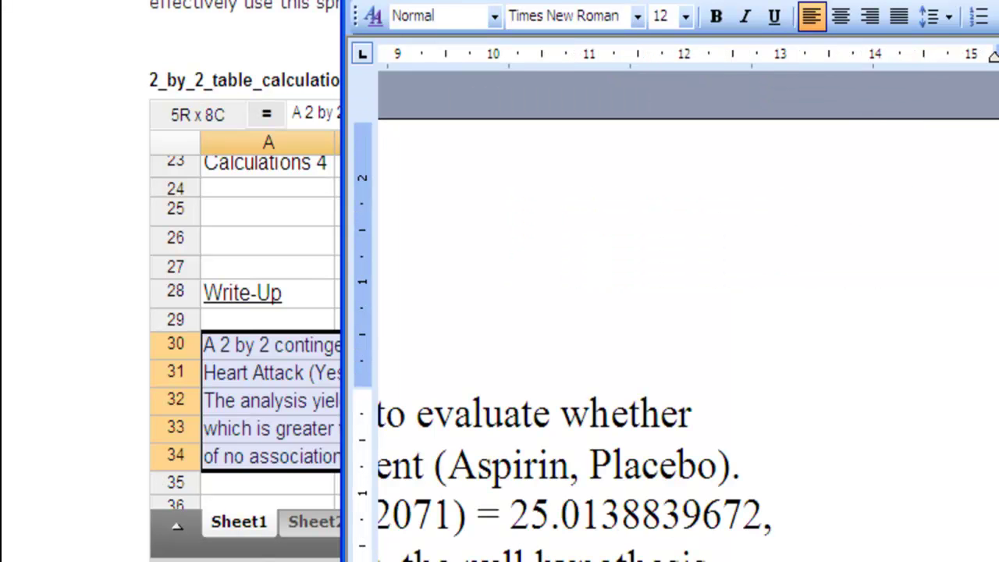
{"action": "left_click_drag", "start_coordinate": [593, 2], "coordinate": [468, 1]}
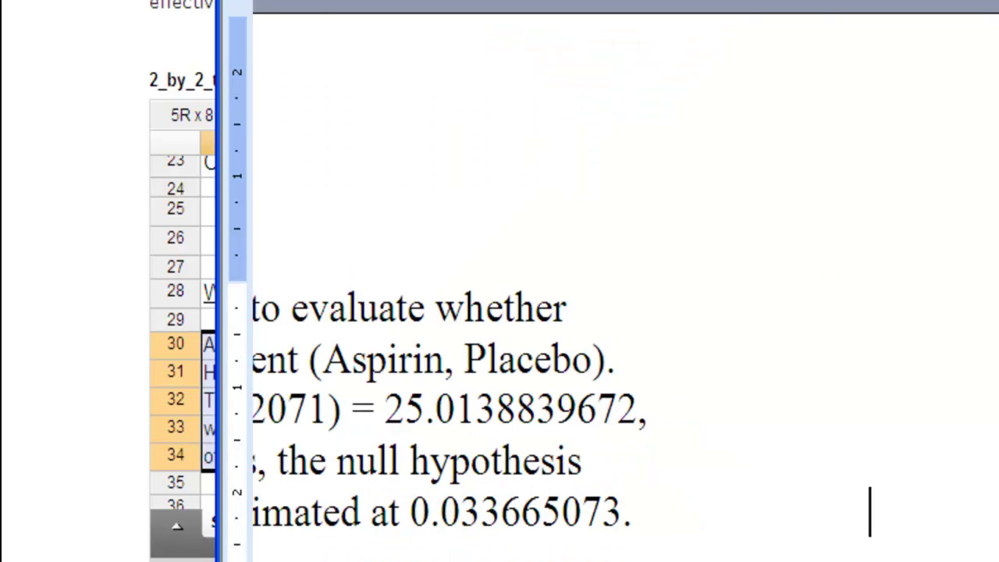
{"action": "scroll", "coordinate": [870, 511], "scroll_direction": "left", "scroll_amount": 3}
{"action": "scroll", "coordinate": [863, 470], "scroll_direction": "left", "scroll_amount": 5}
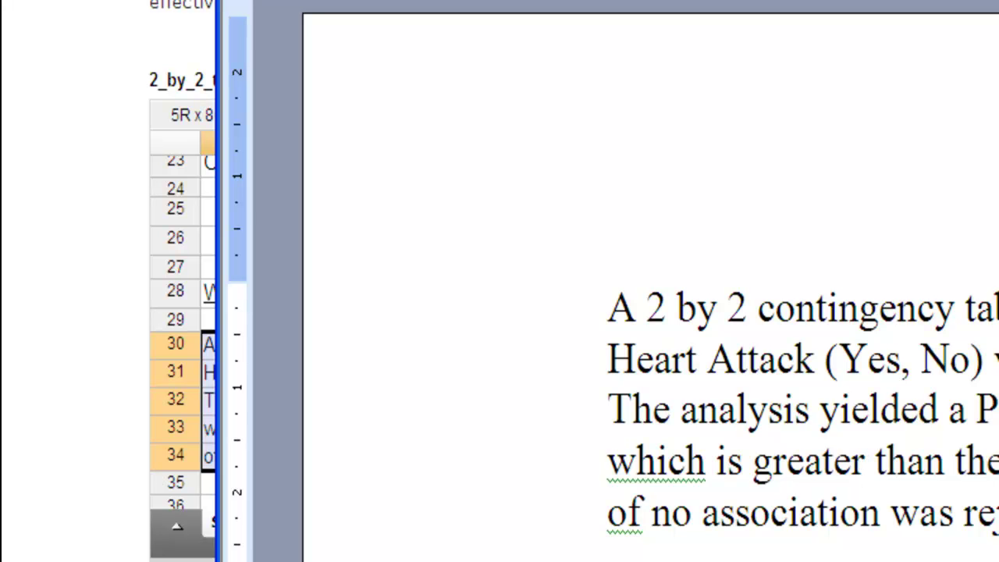
{"action": "scroll", "coordinate": [624, 406], "scroll_direction": "right", "scroll_amount": 5}
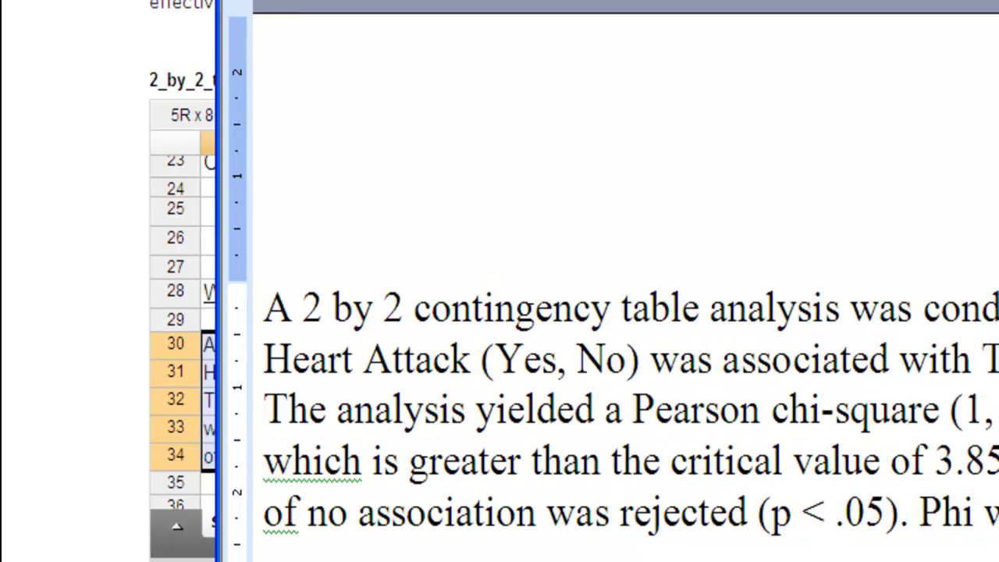
{"action": "scroll", "coordinate": [625, 406], "scroll_direction": "right", "scroll_amount": 2}
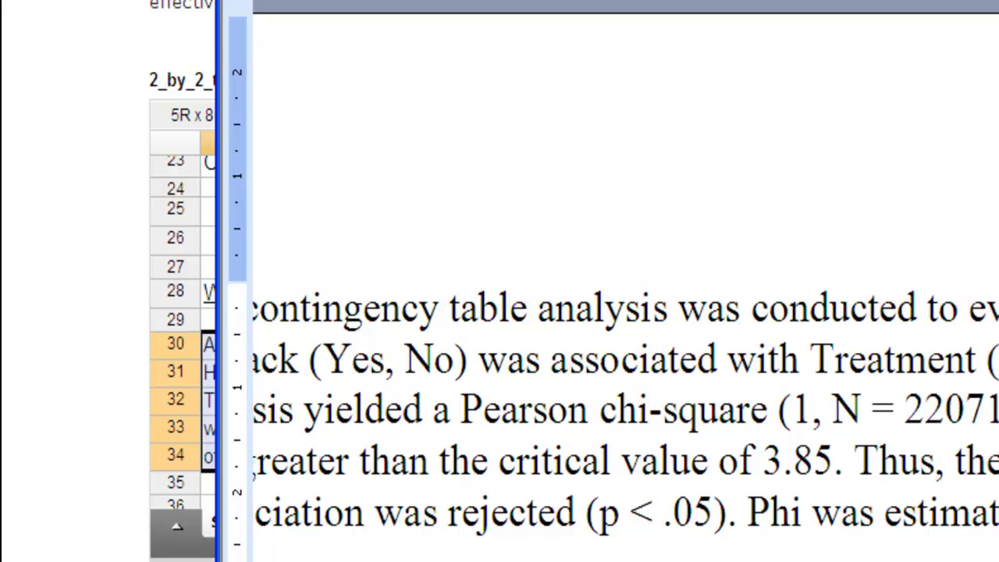
{"action": "scroll", "coordinate": [624, 406], "scroll_direction": "down", "scroll_amount": 3}
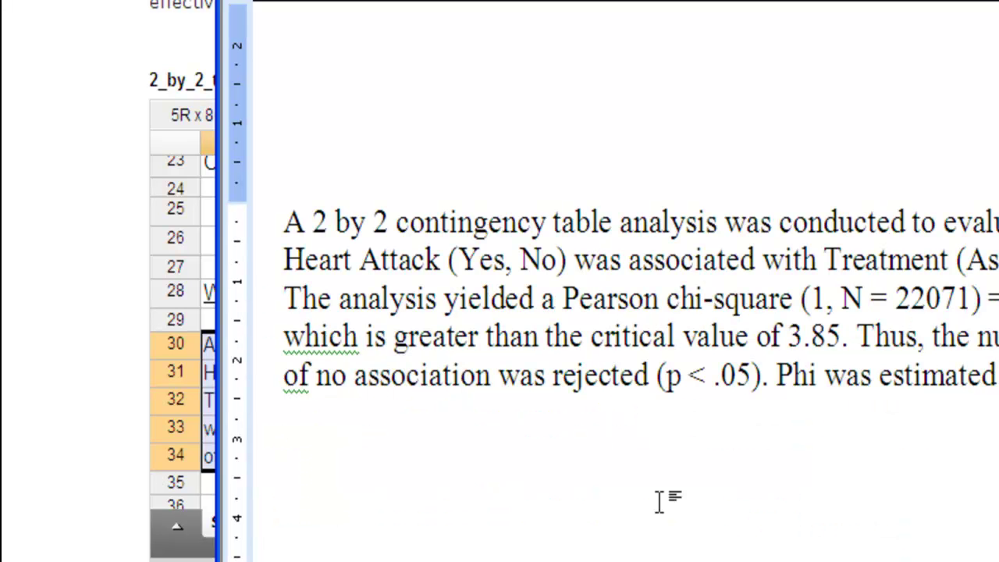
{"action": "left_click_drag", "start_coordinate": [547, 0], "coordinate": [345, 0]}
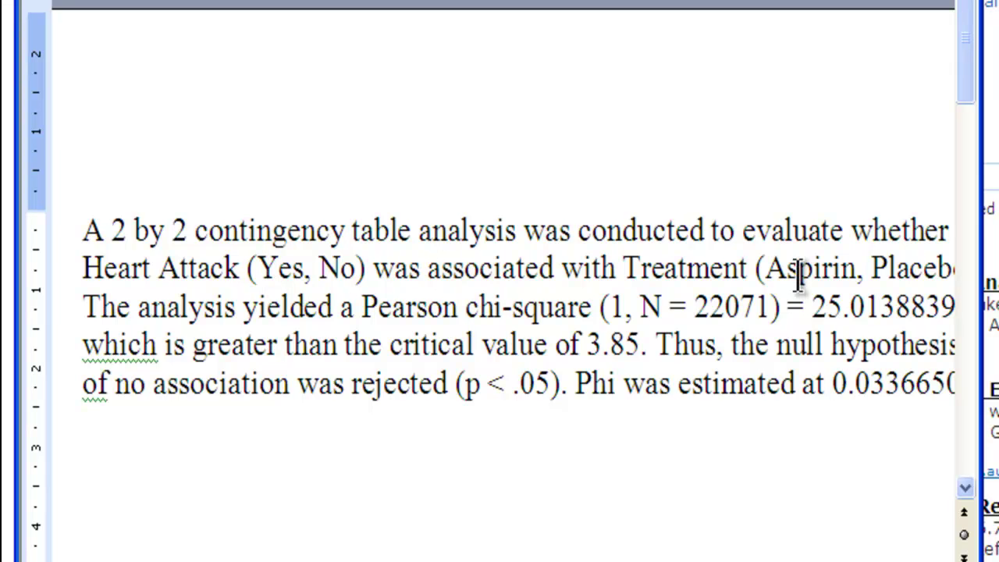
Step: Read through the pasted write-up, including the Pearson chi-square, critical value, null hypothesis decision and phi estimate
{"action": "scroll", "coordinate": [669, 546], "scroll_direction": "right", "scroll_amount": 3}
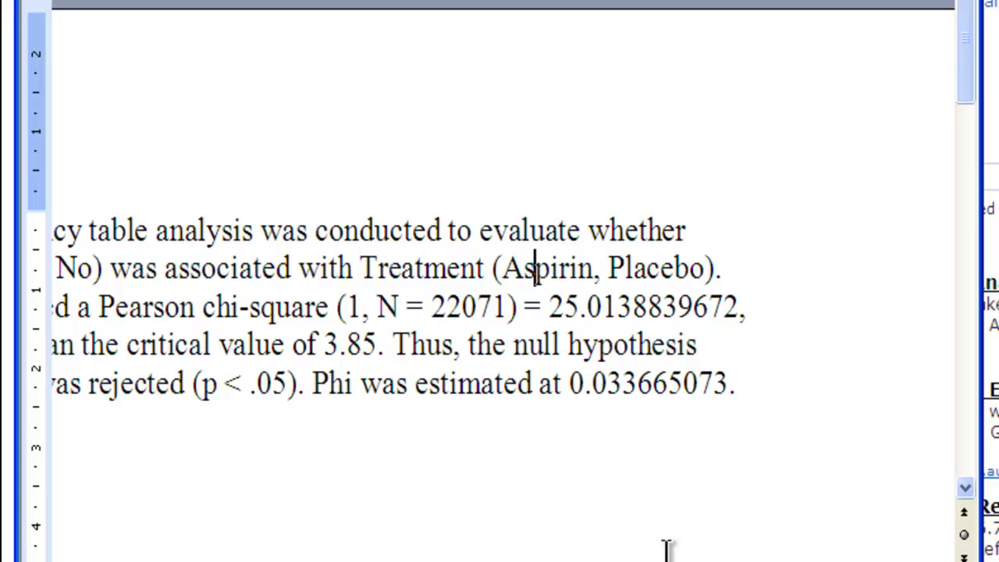
{"action": "scroll", "coordinate": [445, 551], "scroll_direction": "left", "scroll_amount": 5}
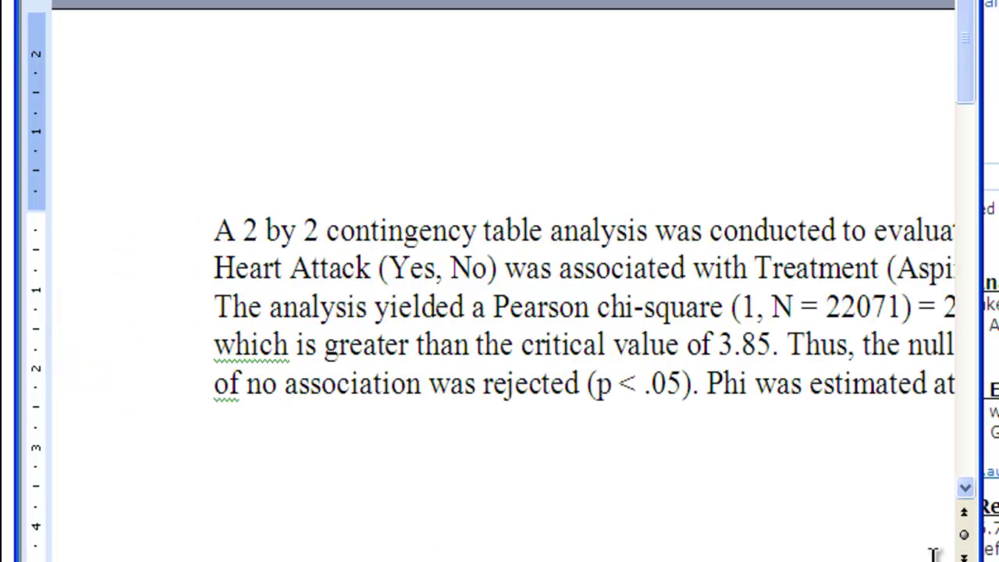
{"action": "scroll", "coordinate": [936, 554], "scroll_direction": "right", "scroll_amount": 2}
{"action": "scroll", "coordinate": [799, 269], "scroll_direction": "right", "scroll_amount": 2}
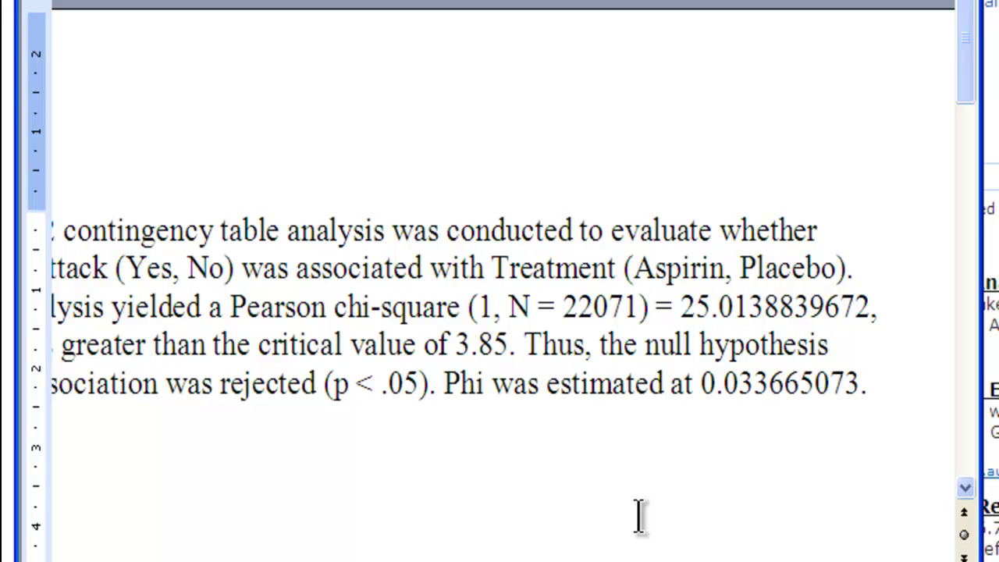
{"action": "scroll", "coordinate": [500, 306], "scroll_direction": "left", "scroll_amount": 3}
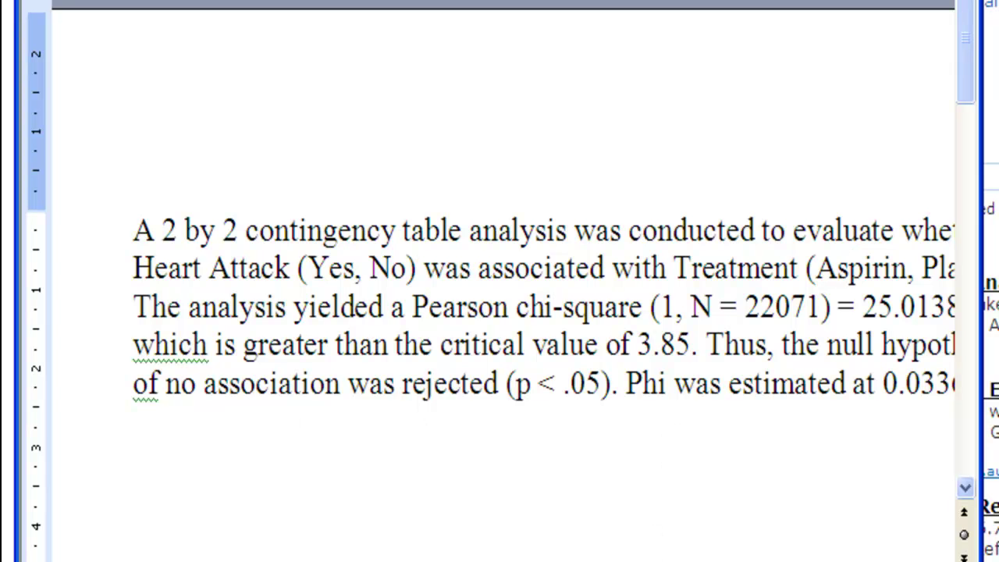
{"action": "scroll", "coordinate": [500, 306], "scroll_direction": "right", "scroll_amount": 3}
{"action": "scroll", "coordinate": [527, 556], "scroll_direction": "left", "scroll_amount": 6}
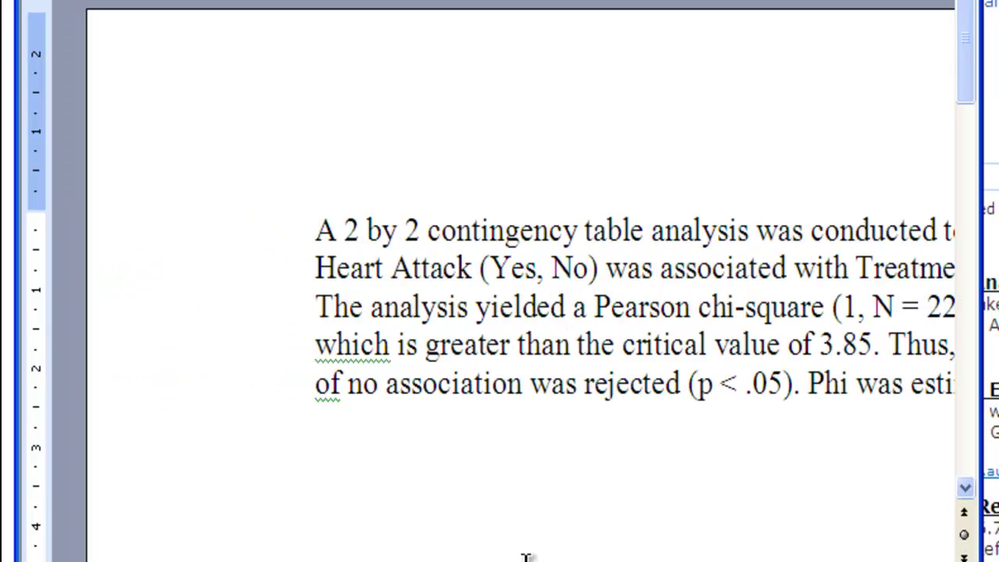
{"action": "scroll", "coordinate": [500, 306], "scroll_direction": "right", "scroll_amount": 4}
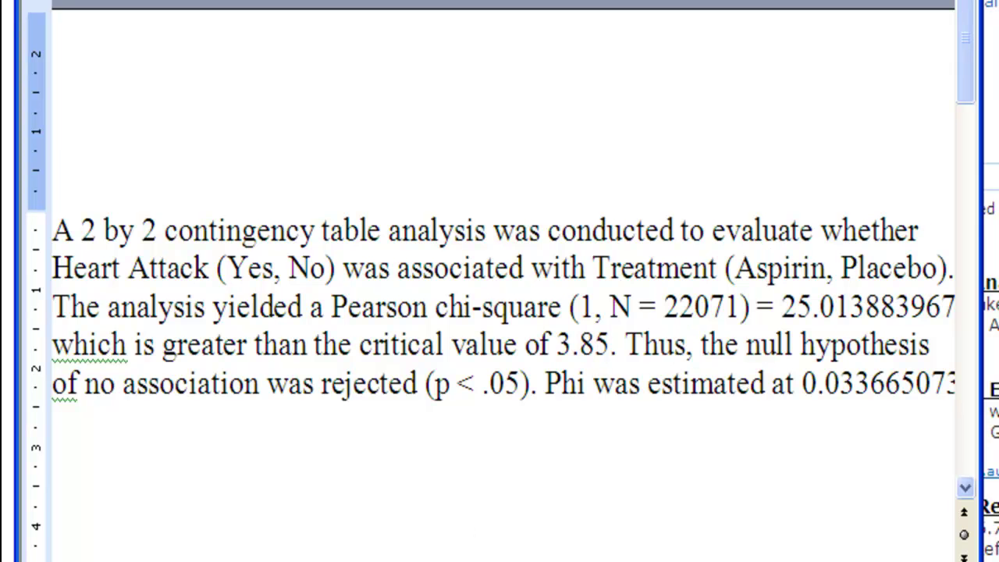
{"action": "scroll", "coordinate": [687, 553], "scroll_direction": "left", "scroll_amount": 3}
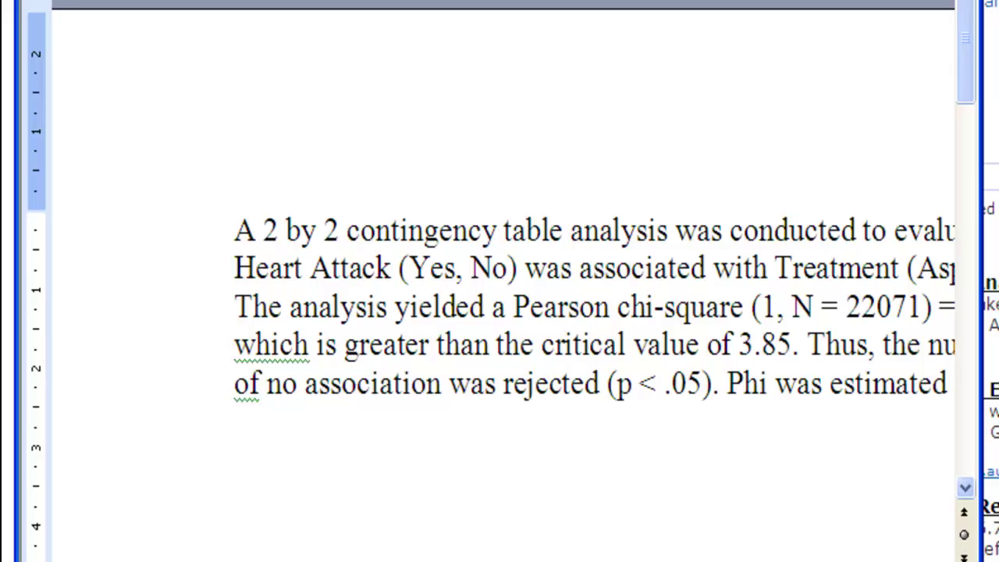
{"action": "scroll", "coordinate": [819, 547], "scroll_direction": "right", "scroll_amount": 3}
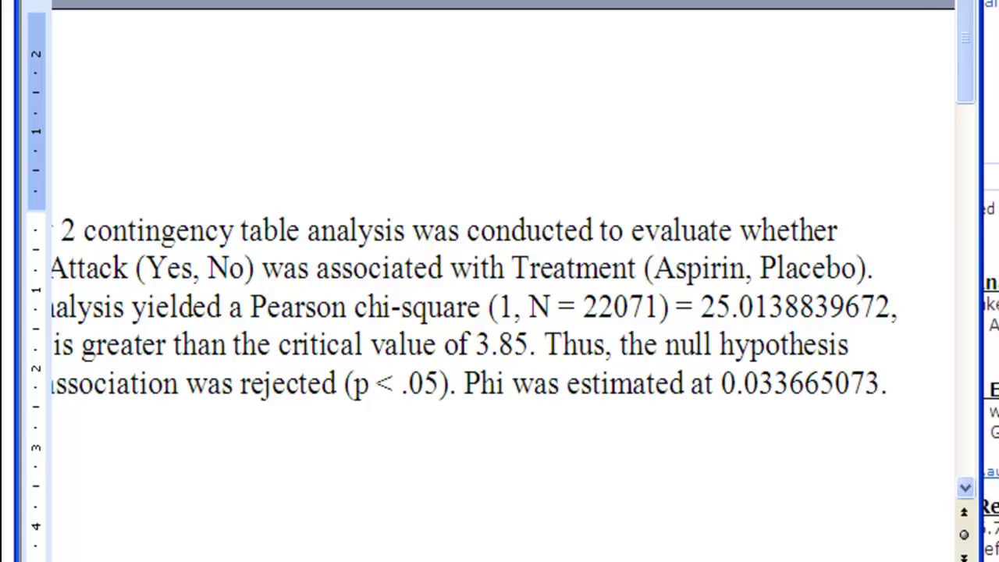
{"action": "scroll", "coordinate": [893, 67], "scroll_direction": "left", "scroll_amount": 3}
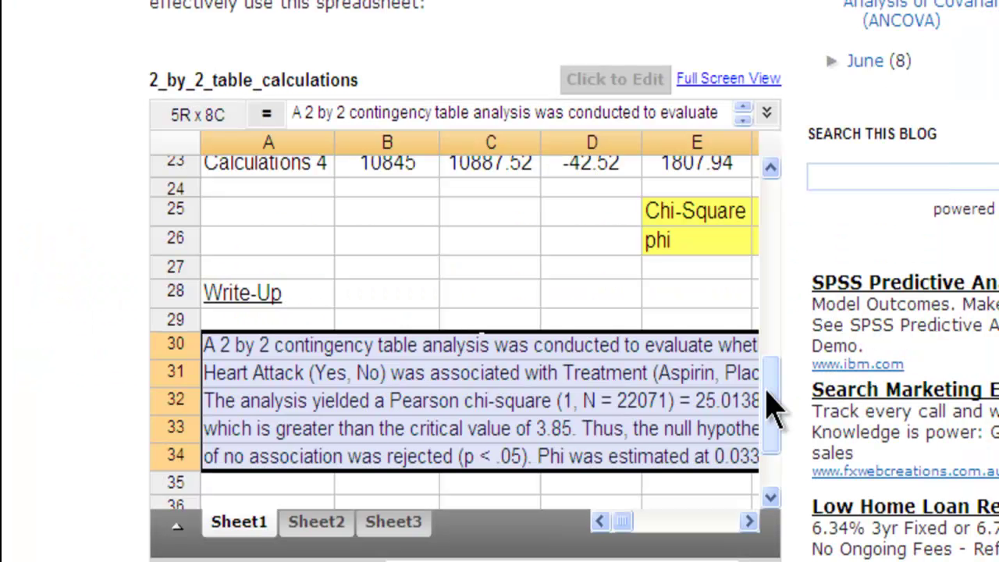
Step: In the embedded spreadsheet, enter observed Heart Attack Yes and No frequencies of 50 and 49 for Aspirin, and 49 and 50 for Placebo
{"action": "left_click_drag", "start_coordinate": [776, 401], "coordinate": [719, 235]}
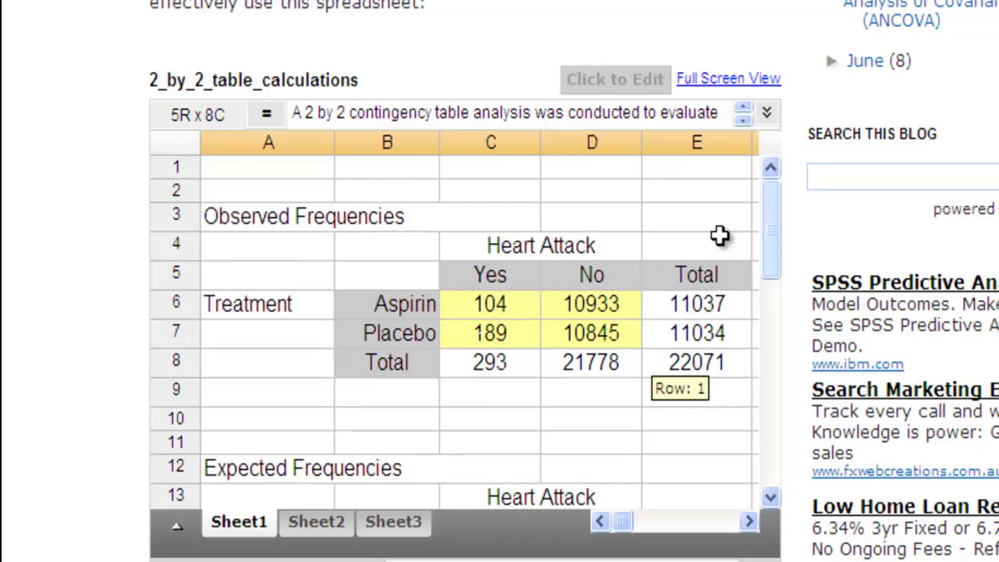
{"action": "left_click", "coordinate": [511, 307]}
{"action": "type", "text": "50"}
{"action": "key", "text": "Tab"}
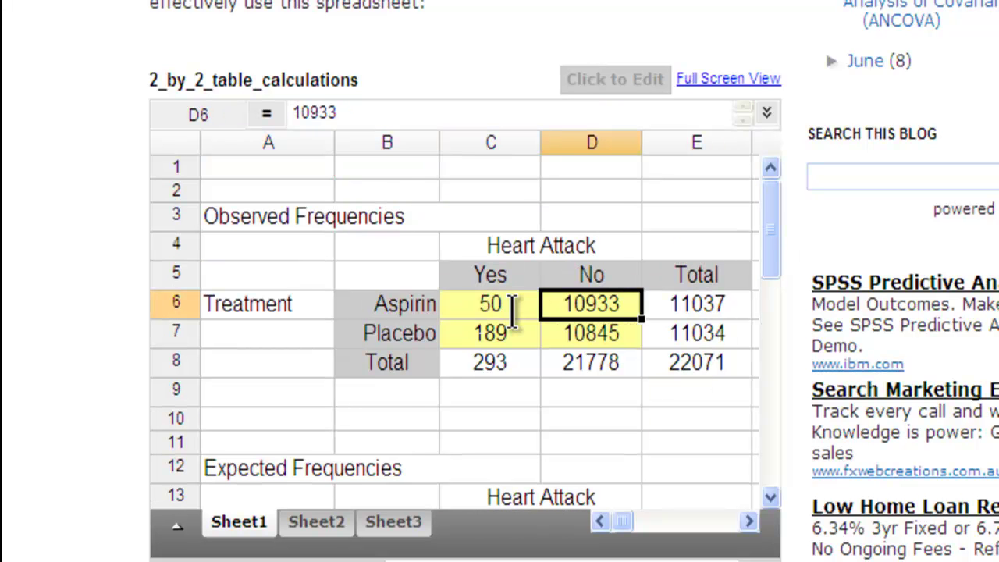
{"action": "type", "text": "49"}
{"action": "key", "text": "Return"}
{"action": "key", "text": "Left"}
{"action": "type", "text": "49"}
{"action": "key", "text": "Tab"}
{"action": "type", "text": "50"}
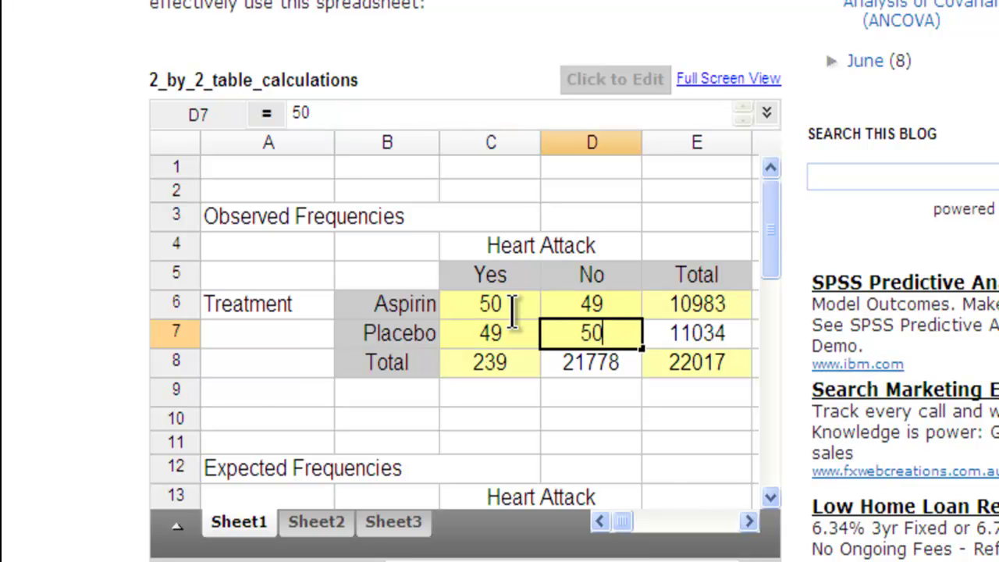
{"action": "key", "text": "Escape"}
Step: Copy the updated write-up text in rows 30 to 34 of the embedded spreadsheet
{"action": "left_click", "coordinate": [769, 497]}
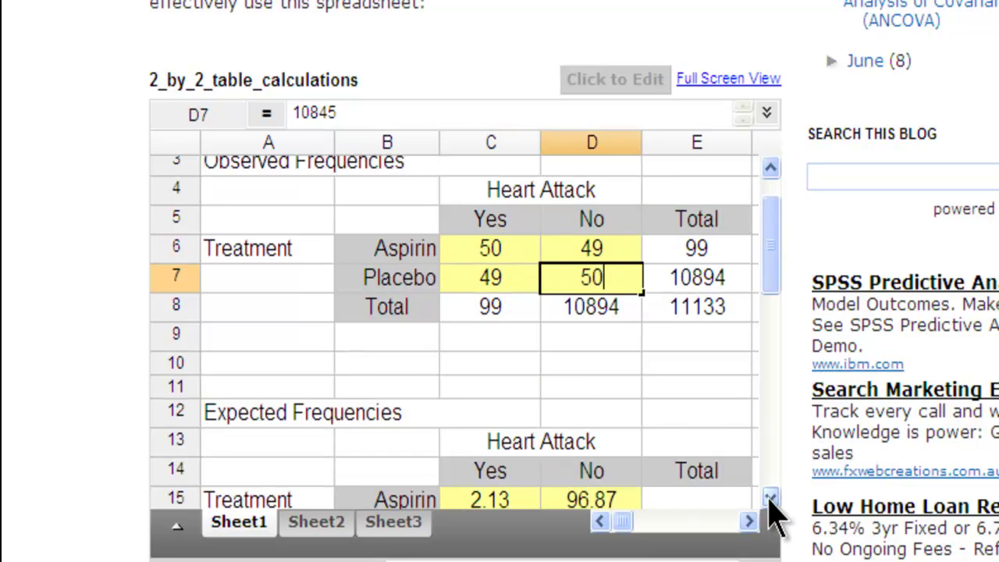
{"action": "left_click", "coordinate": [770, 497]}
{"action": "left_click", "coordinate": [769, 497]}
{"action": "left_click", "coordinate": [770, 498]}
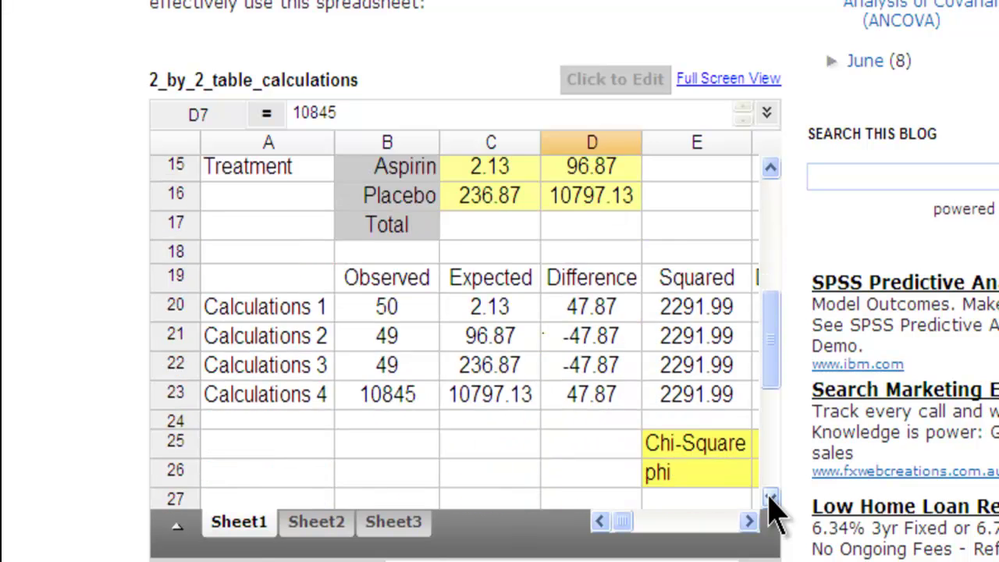
{"action": "left_click", "coordinate": [770, 497]}
{"action": "left_click", "coordinate": [769, 497]}
{"action": "left_click", "coordinate": [770, 498]}
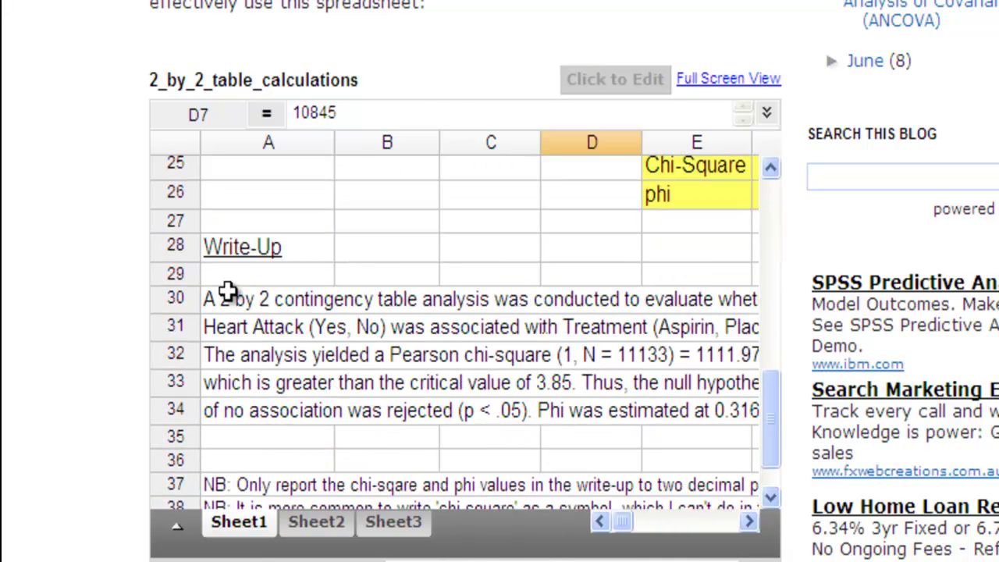
{"action": "left_click_drag", "start_coordinate": [216, 297], "coordinate": [215, 410]}
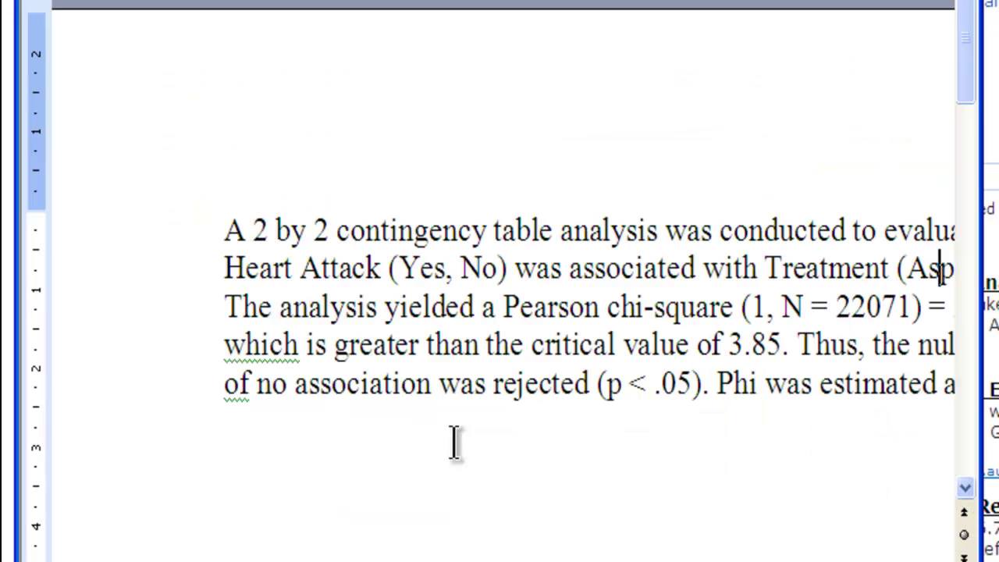
Step: Switch to the Word document and paste the copied write-up below the first paragraph, separated by a blank line
{"action": "key", "text": "Down"}
{"action": "key", "text": "Down"}
{"action": "key", "text": "Down"}
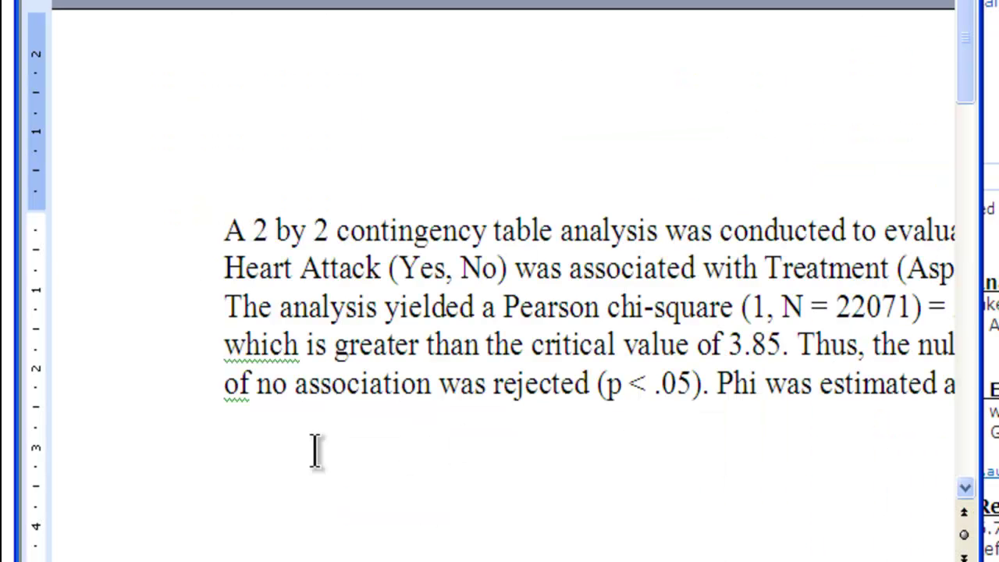
{"action": "left_click", "coordinate": [670, 384]}
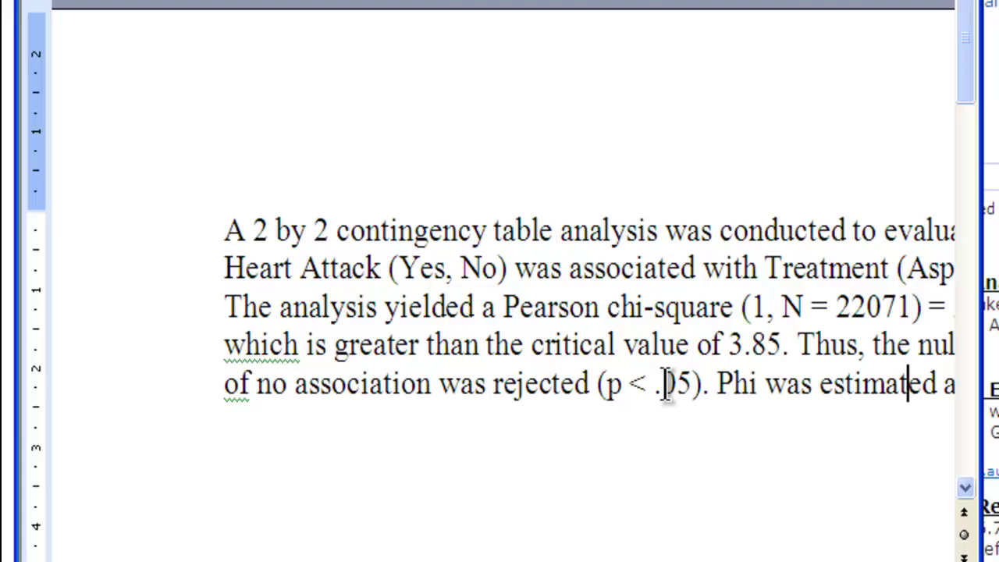
{"action": "key", "text": "End"}
{"action": "key", "text": "Home"}
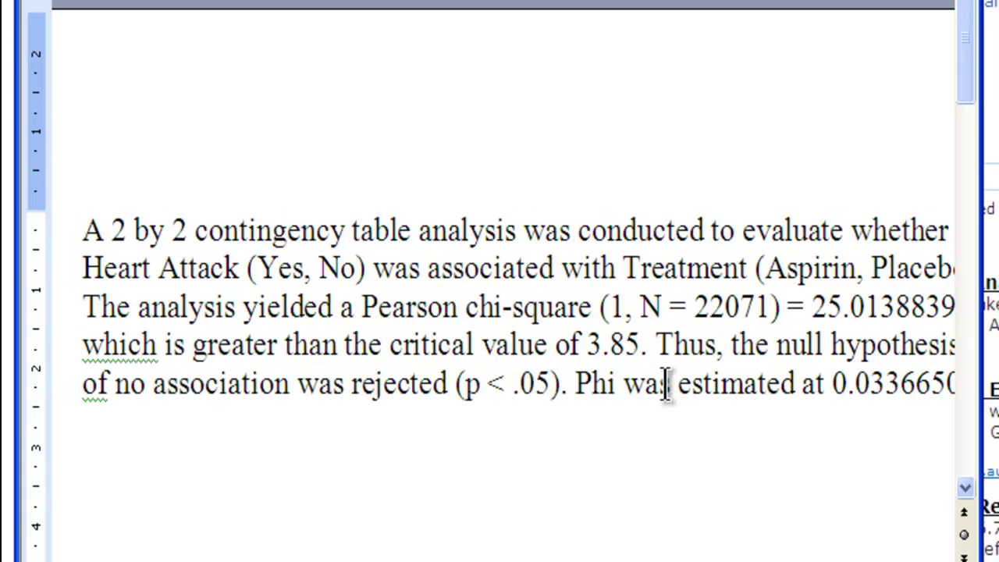
{"action": "key", "text": "ctrl+v"}
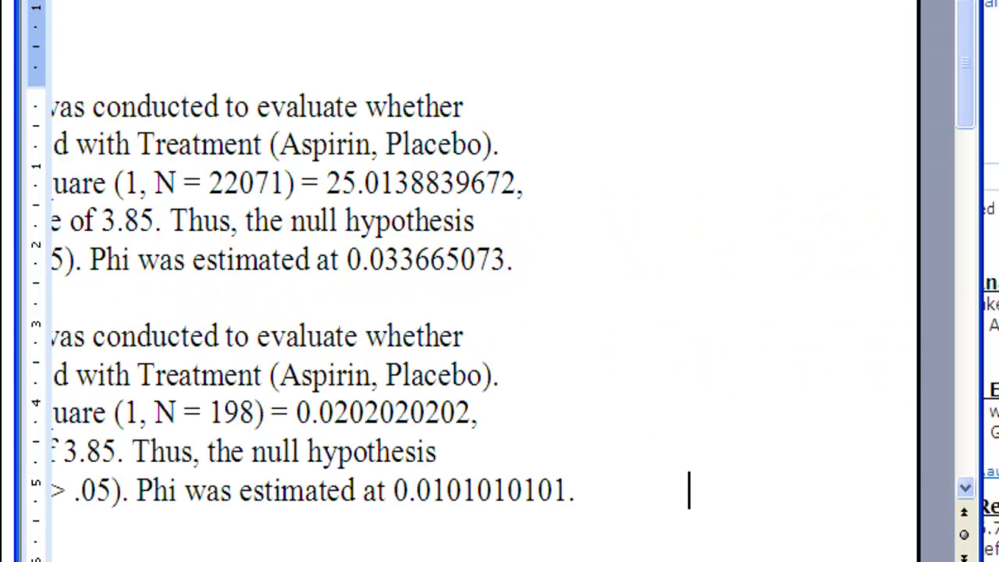
Step: Compare the second write-up with the first, checking the chi-square value, critical value, null hypothesis decision, p-value and phi estimate
{"action": "key", "text": "Home"}
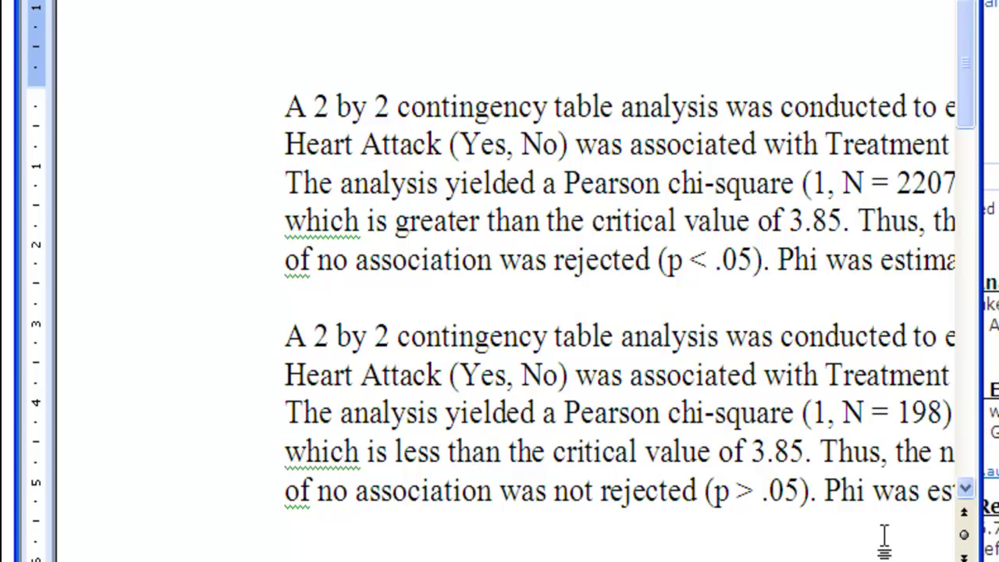
{"action": "scroll", "coordinate": [500, 297], "scroll_direction": "right", "scroll_amount": 5}
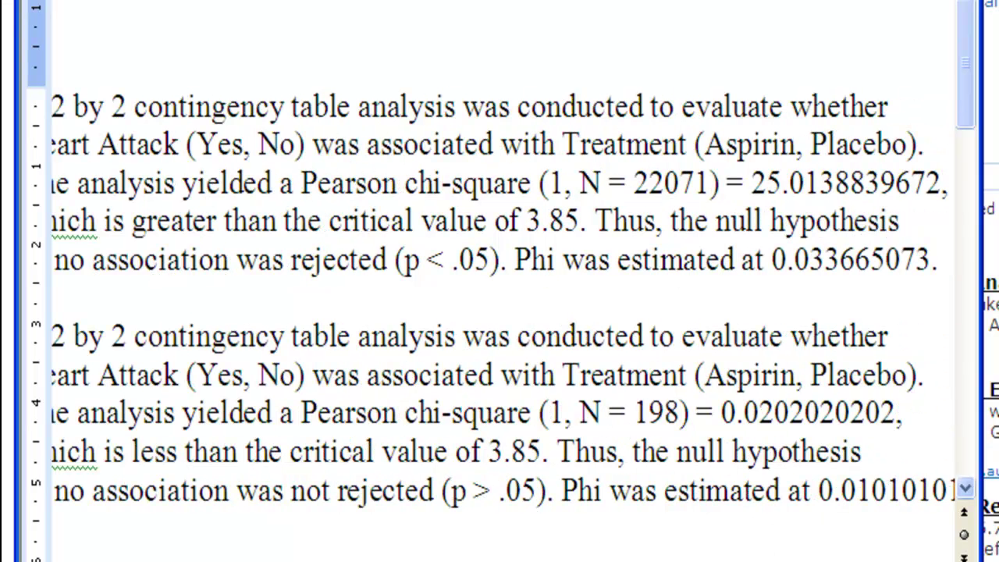
{"action": "left_click_drag", "start_coordinate": [716, 413], "coordinate": [812, 437]}
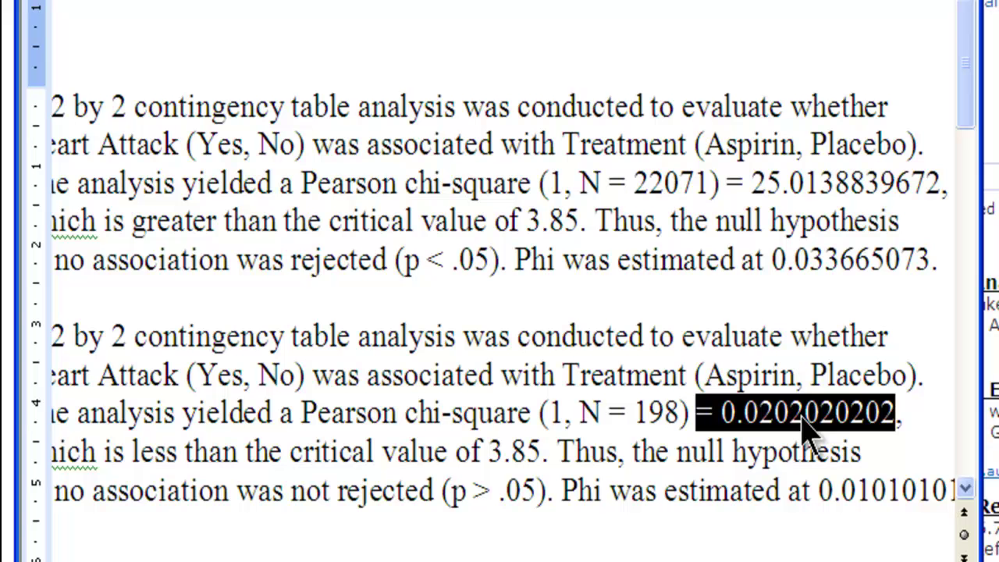
{"action": "left_click", "coordinate": [491, 493]}
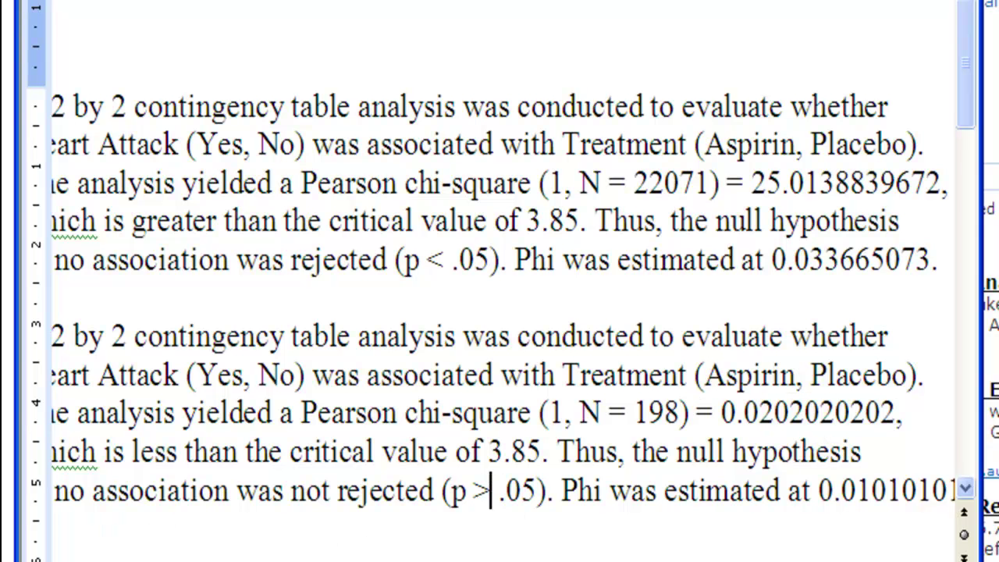
{"action": "scroll", "coordinate": [161, 536], "scroll_direction": "left", "scroll_amount": 3}
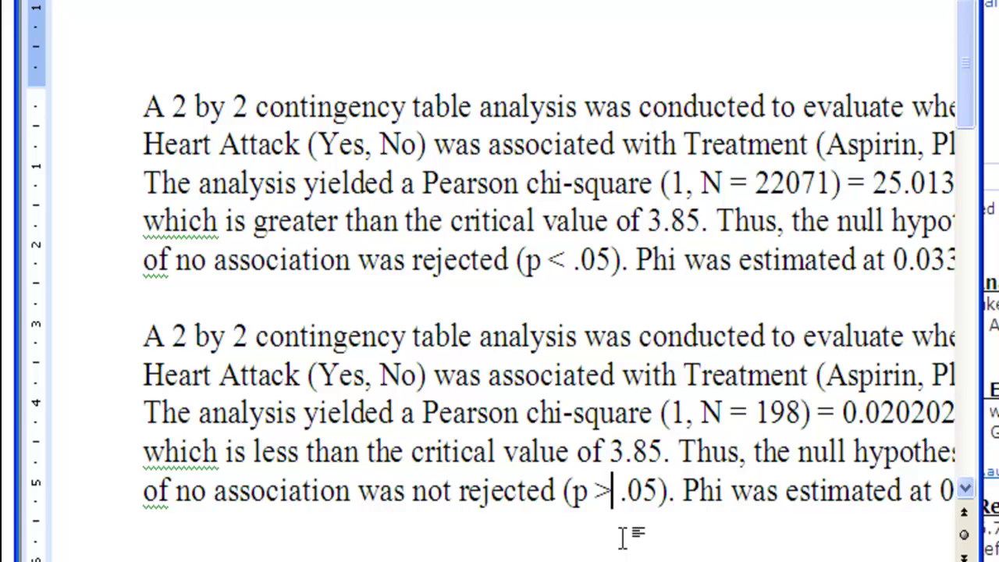
{"action": "scroll", "coordinate": [499, 312], "scroll_direction": "right", "scroll_amount": 3}
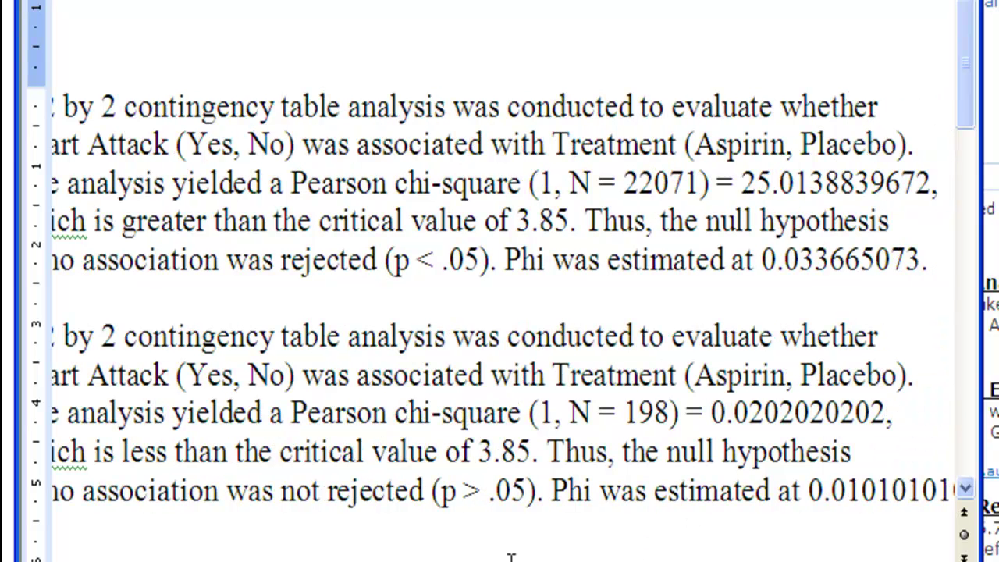
{"action": "scroll", "coordinate": [499, 312], "scroll_direction": "left", "scroll_amount": 2}
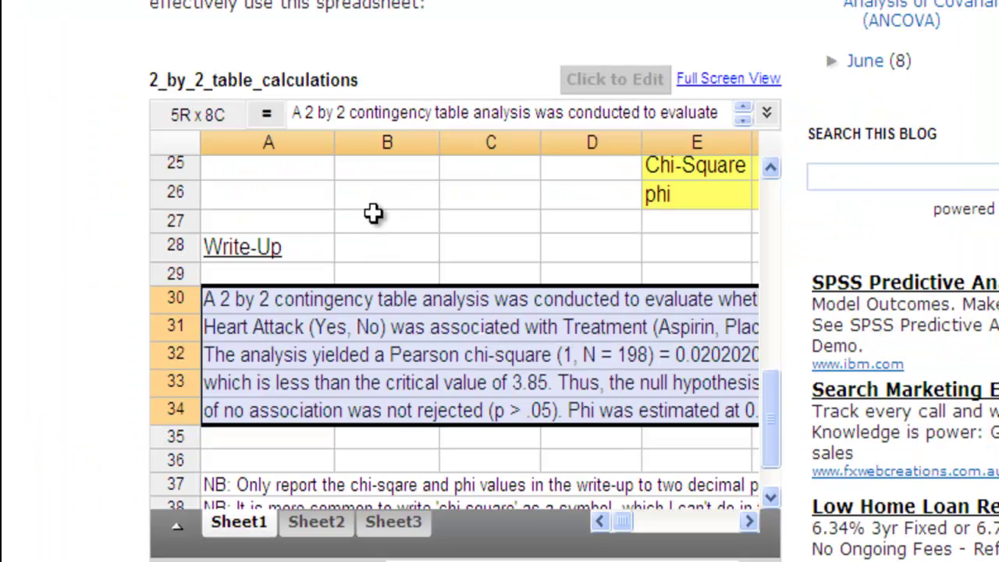
Step: Return to the embedded spreadsheet and review the four observed frequency cells for Aspirin and Placebo
{"action": "left_click", "coordinate": [373, 214]}
{"action": "left_click_drag", "start_coordinate": [770, 431], "coordinate": [769, 226]}
{"action": "left_click", "coordinate": [491, 299]}
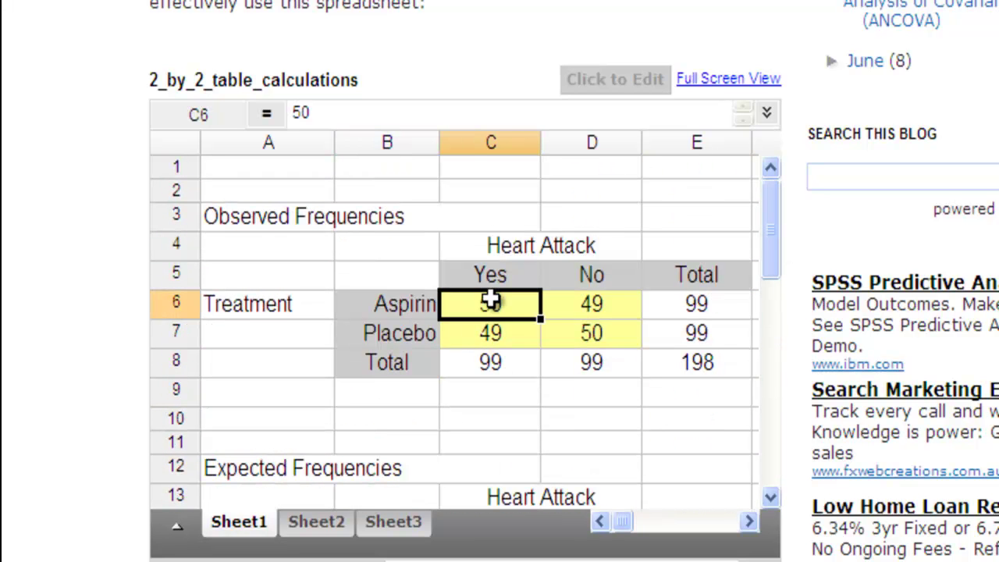
{"action": "left_click", "coordinate": [598, 308]}
{"action": "left_click", "coordinate": [596, 336]}
{"action": "left_click", "coordinate": [511, 336]}
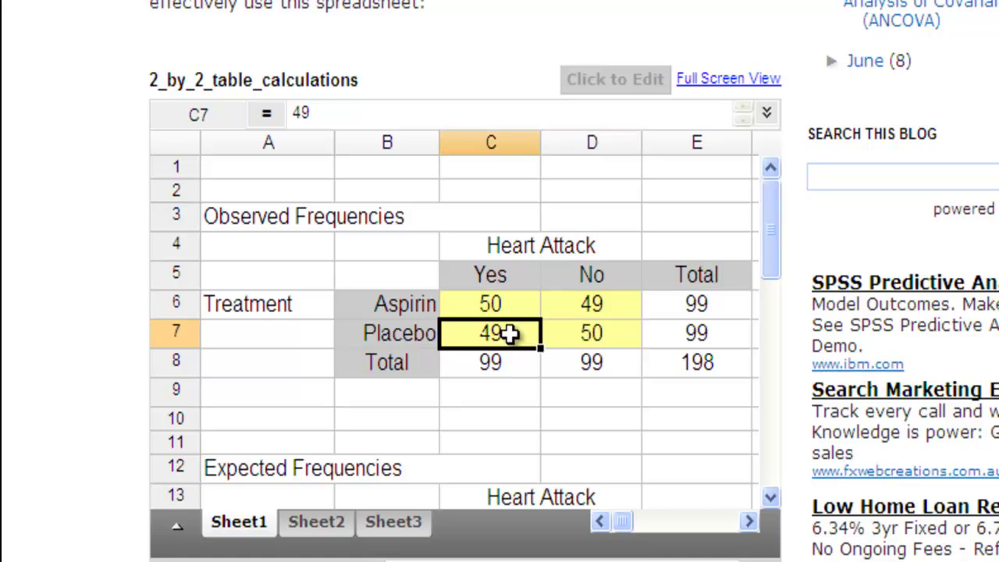
Step: Examine the Heart Attack, Treatment, Aspirin, Placebo, Yes and No labels of the observed table, and the write-up that uses them
{"action": "left_click", "coordinate": [519, 245]}
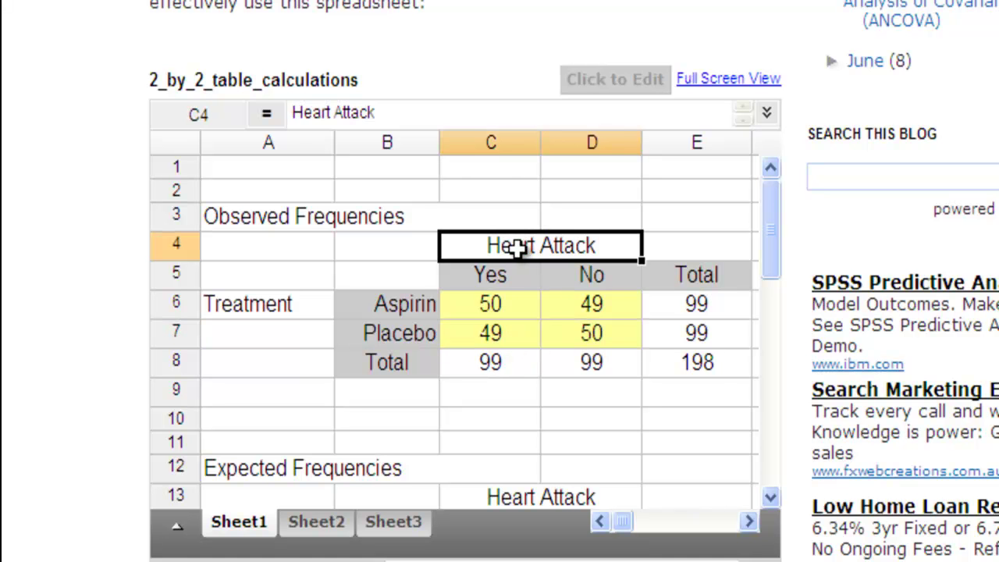
{"action": "left_click", "coordinate": [281, 306]}
{"action": "left_click", "coordinate": [387, 303]}
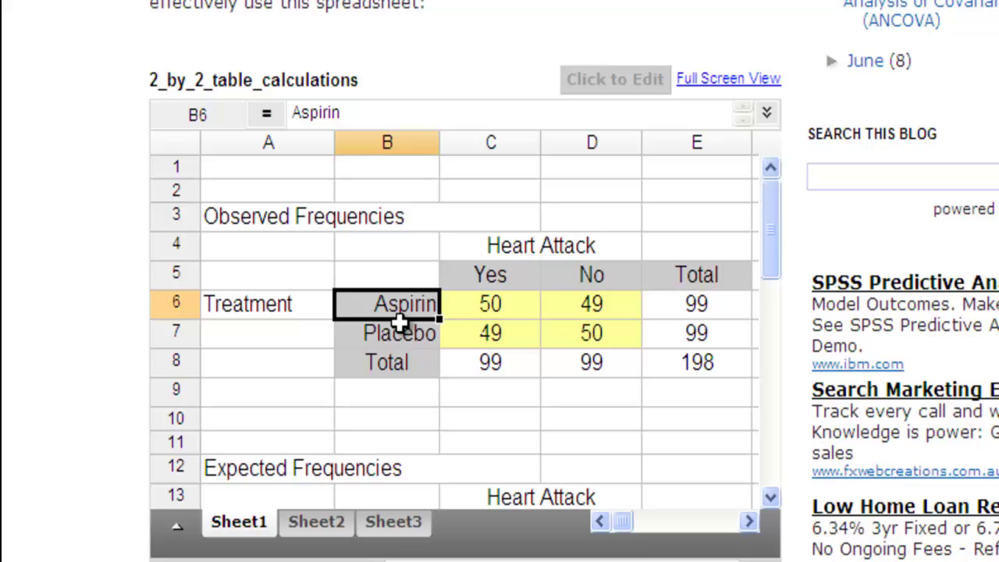
{"action": "left_click", "coordinate": [402, 337]}
{"action": "left_click", "coordinate": [400, 310]}
{"action": "left_click", "coordinate": [495, 278]}
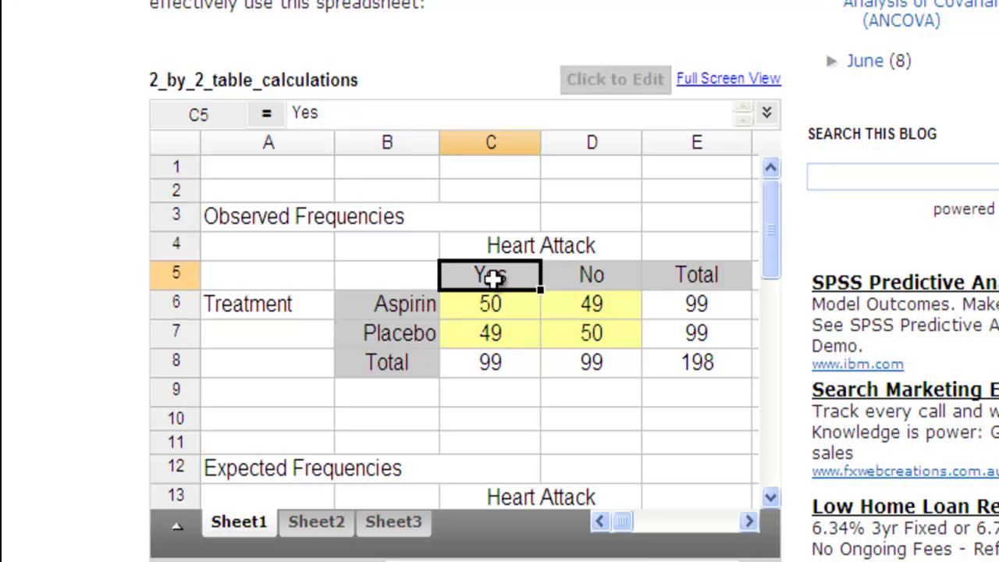
{"action": "left_click", "coordinate": [592, 275]}
{"action": "left_click_drag", "start_coordinate": [774, 241], "coordinate": [772, 461]}
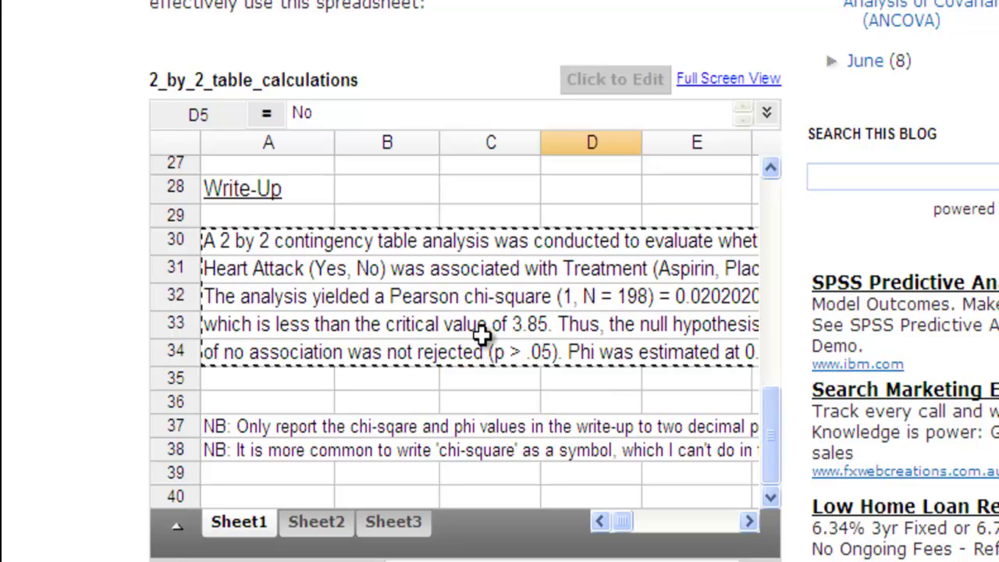